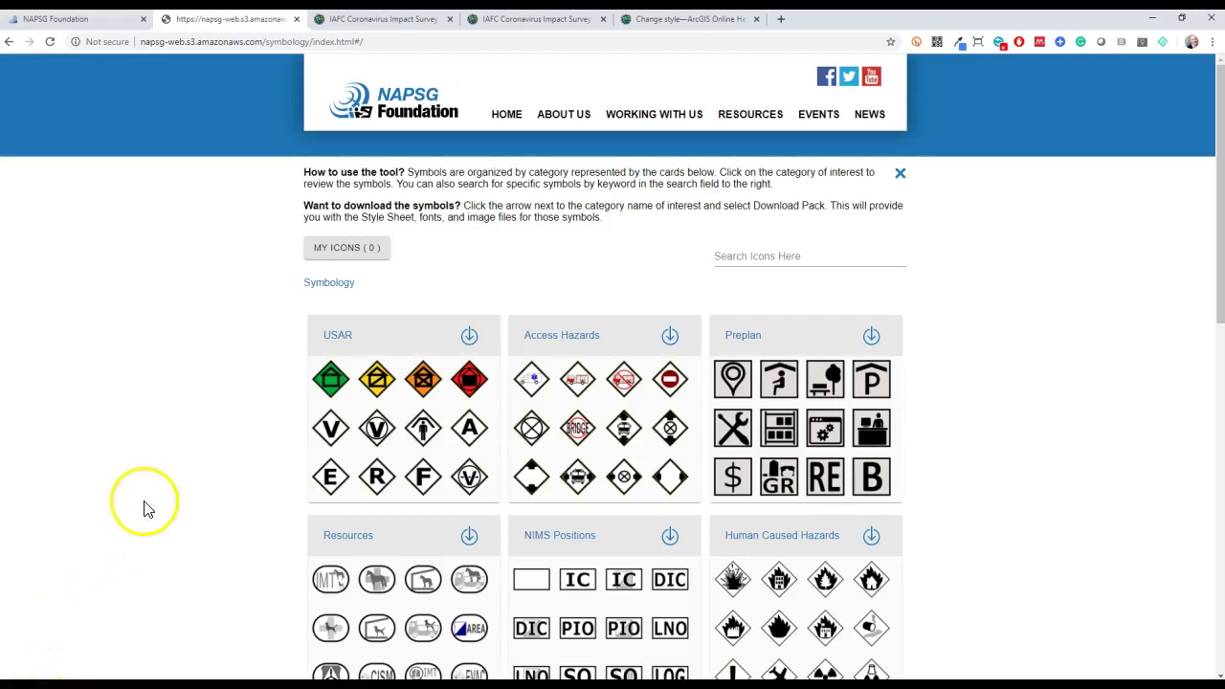
Bring up the IAFC Coronavirus Impact Survey - Exposed layer's map and recentre it on the survey points.
{"action": "scroll", "coordinate": [239, 397], "scroll_direction": "down", "scroll_amount": 4}
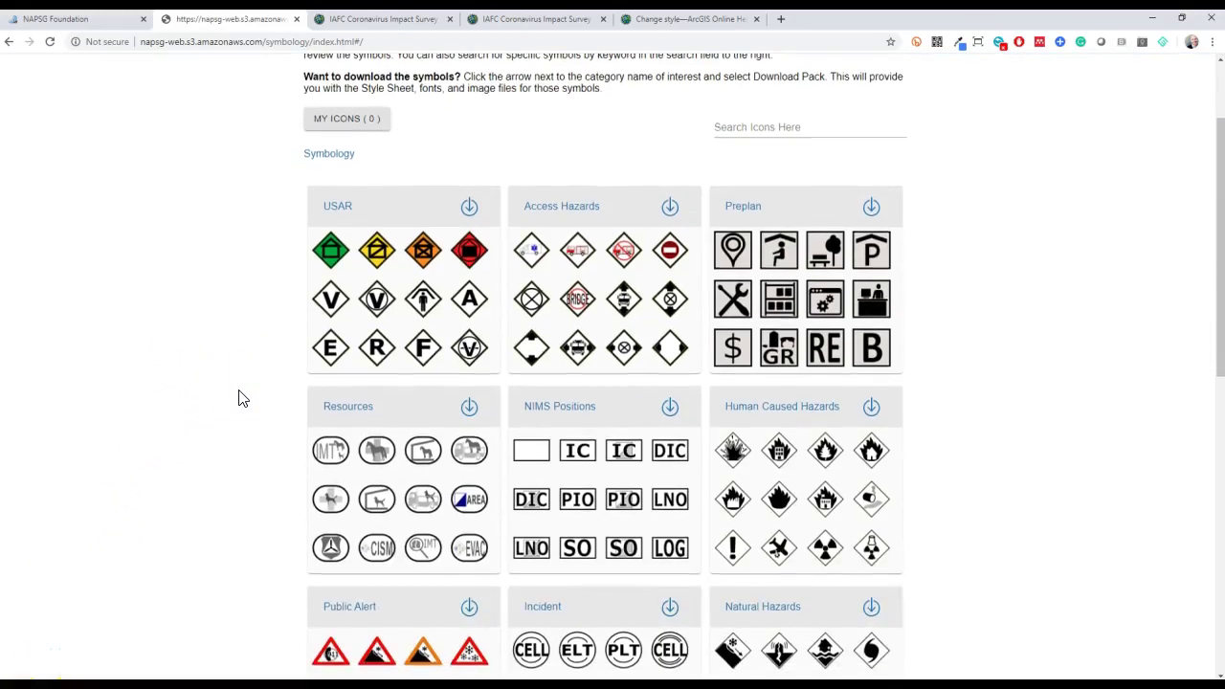
{"action": "scroll", "coordinate": [239, 397], "scroll_direction": "down", "scroll_amount": 2}
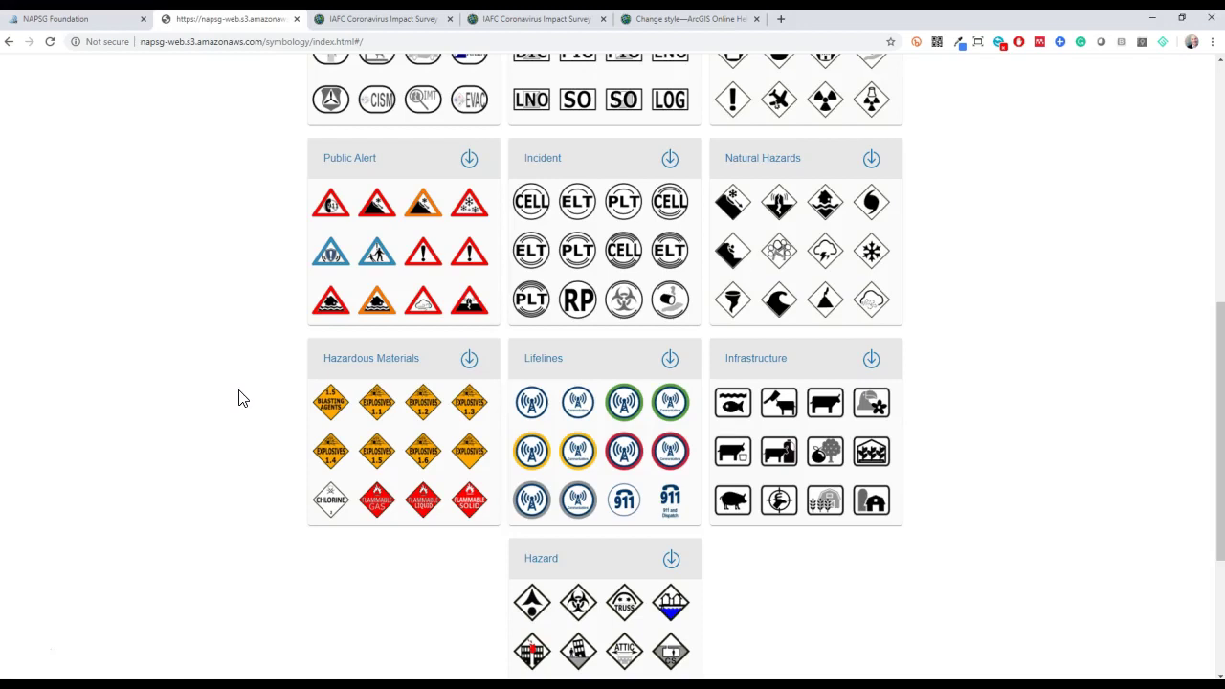
{"action": "scroll", "coordinate": [240, 397], "scroll_direction": "up", "scroll_amount": 6}
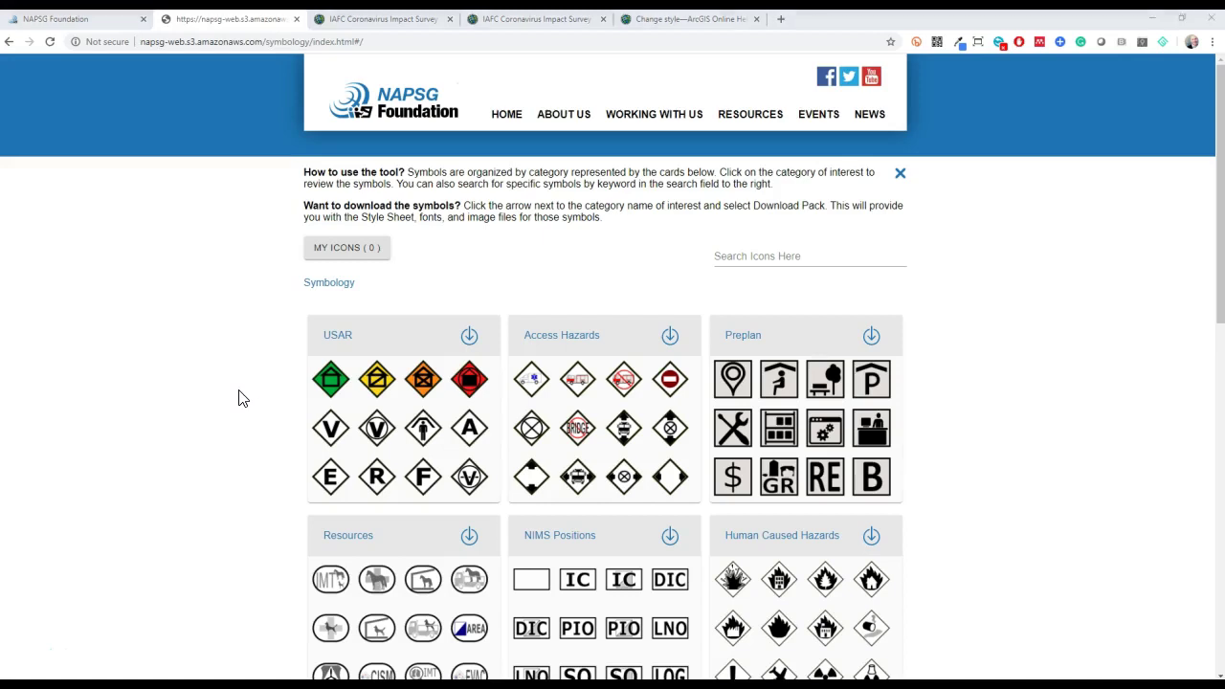
{"action": "left_click", "coordinate": [436, 347]}
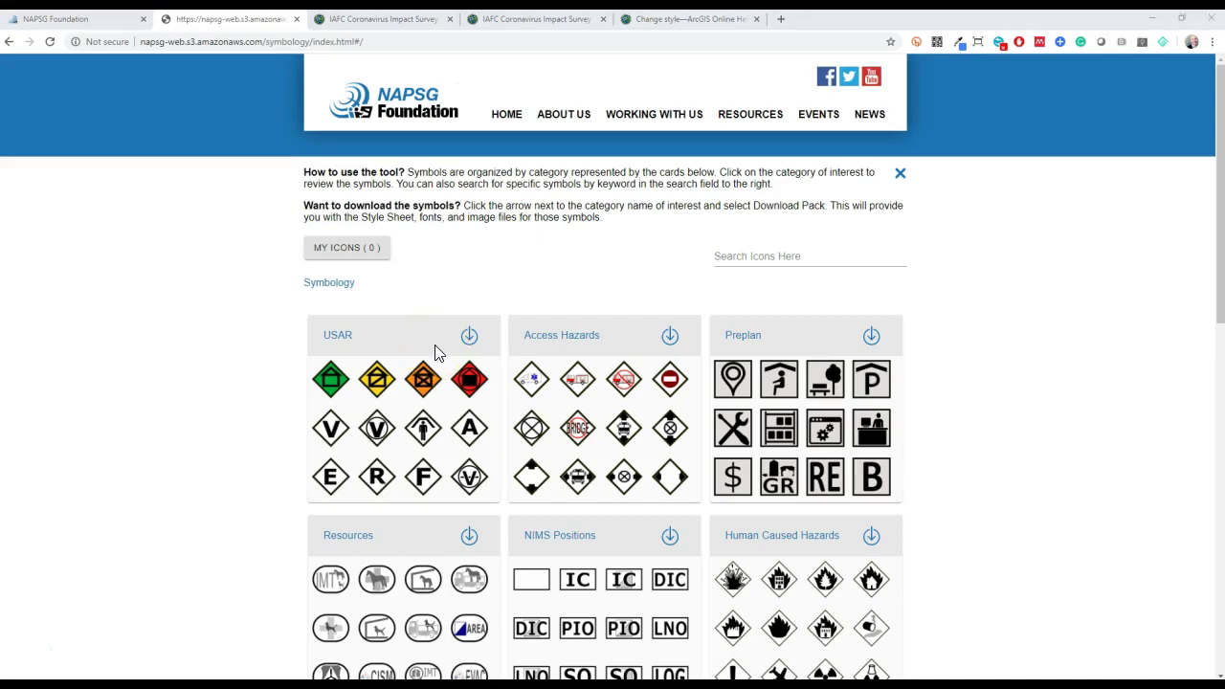
{"action": "left_click", "coordinate": [456, 329]}
{"action": "left_click", "coordinate": [396, 19]}
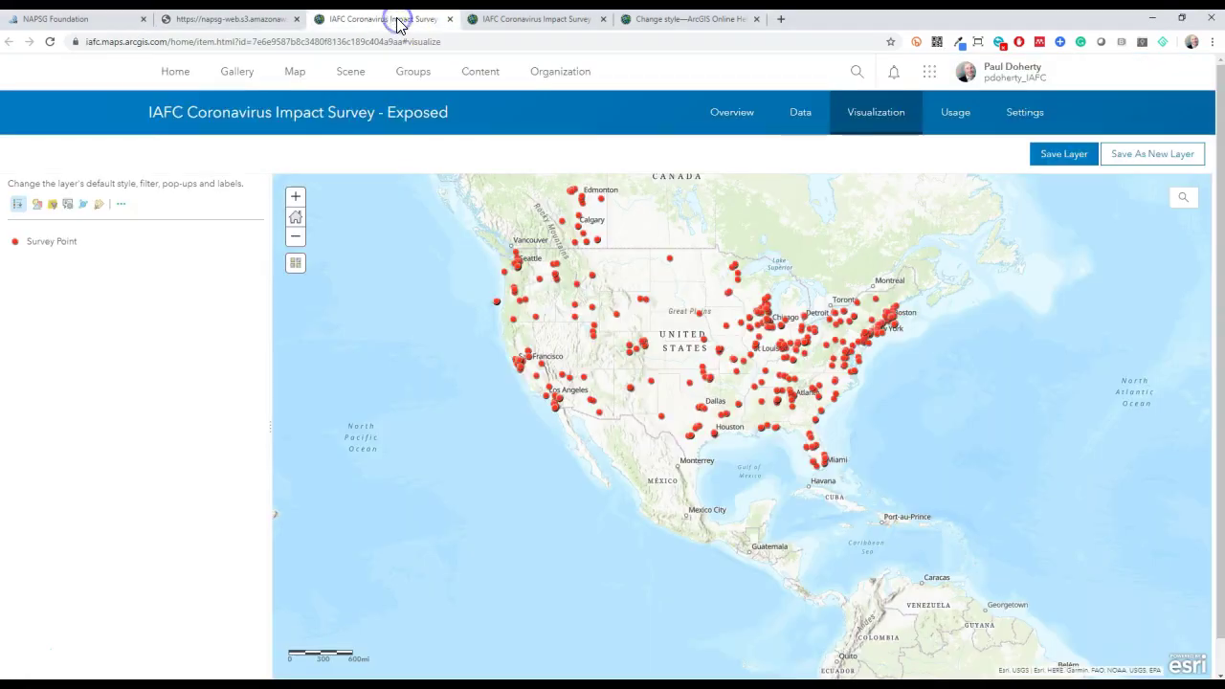
{"action": "left_click_drag", "start_coordinate": [495, 410], "coordinate": [434, 465]}
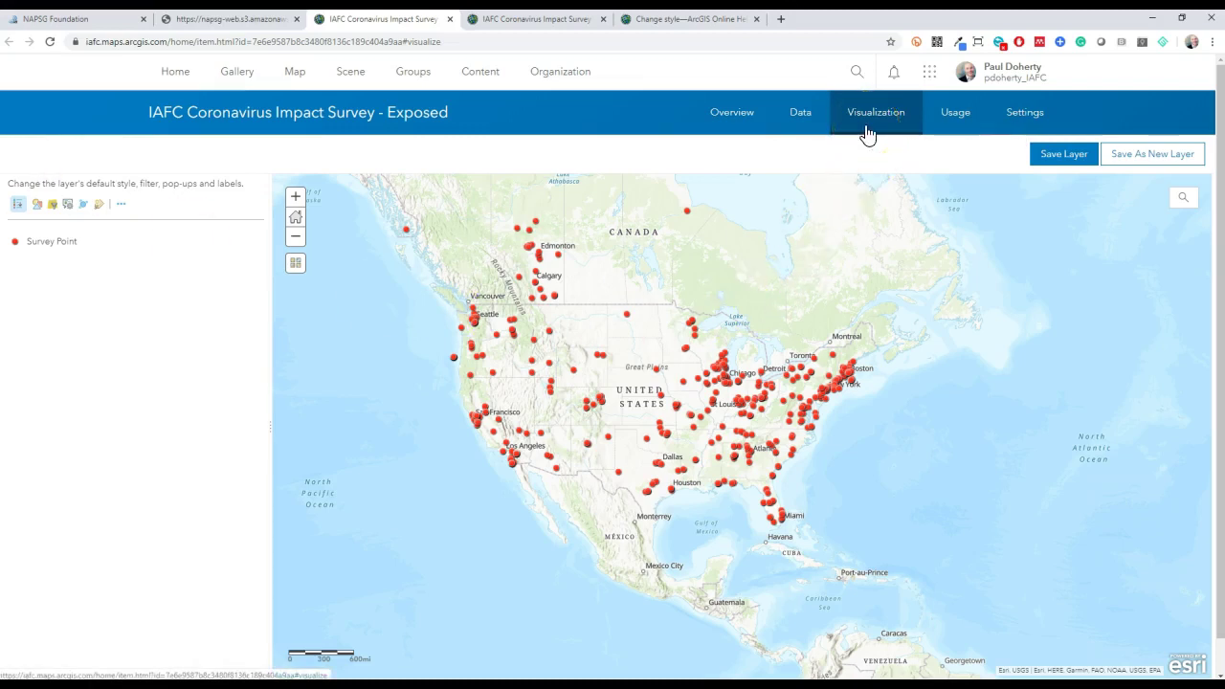
{"action": "left_click", "coordinate": [122, 203]}
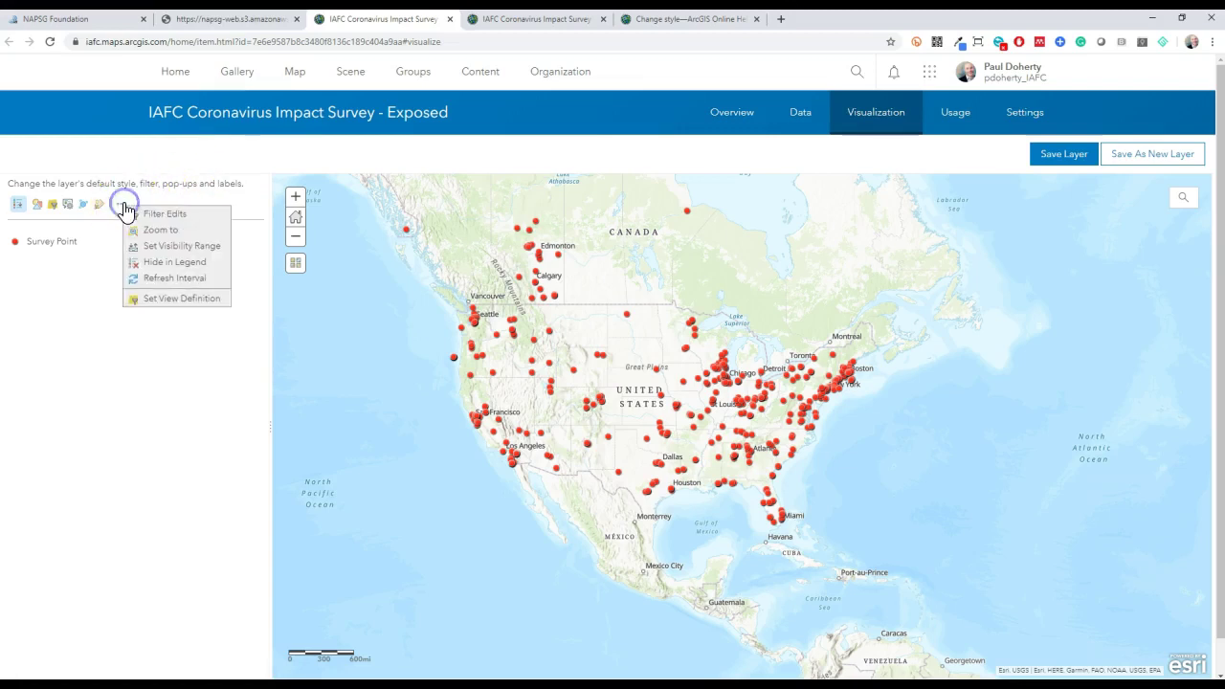
{"action": "left_click", "coordinate": [170, 304]}
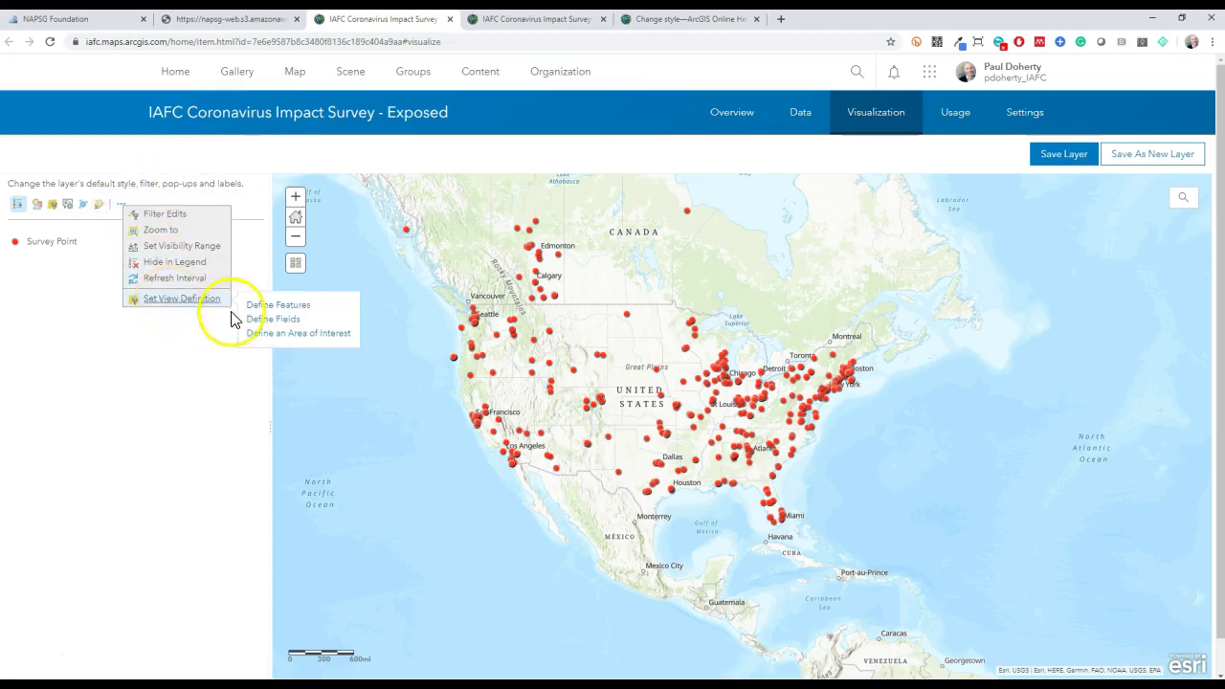
{"action": "left_click", "coordinate": [278, 306]}
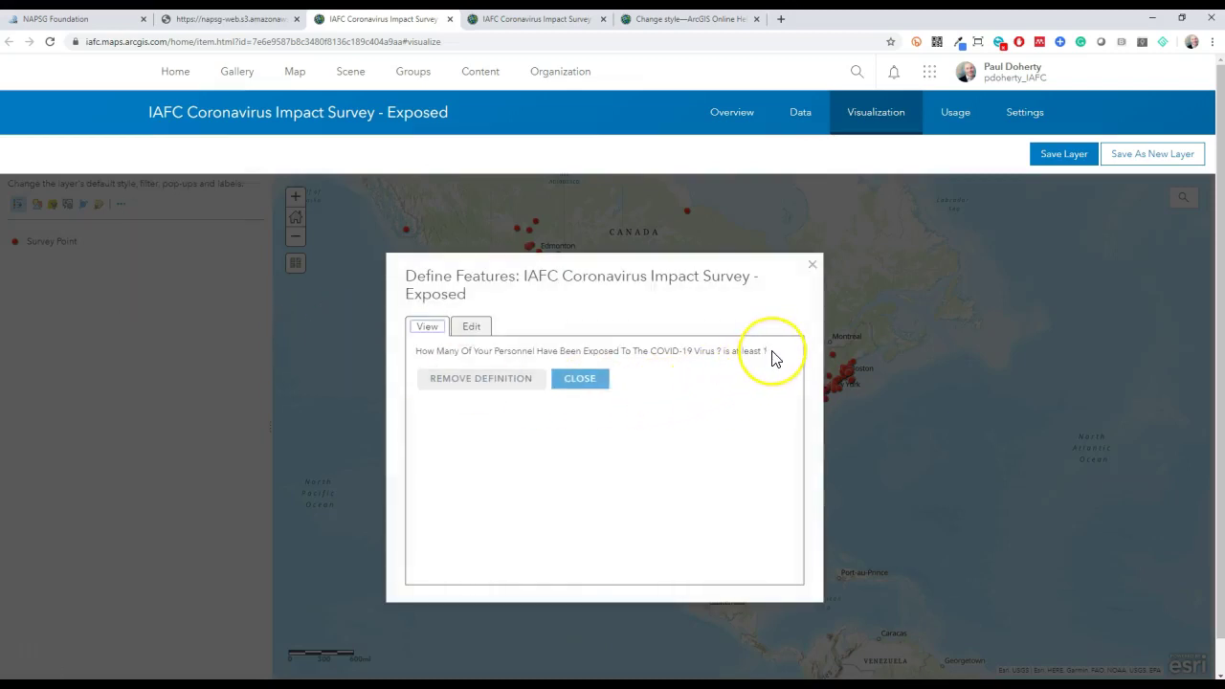
{"action": "left_click", "coordinate": [586, 382]}
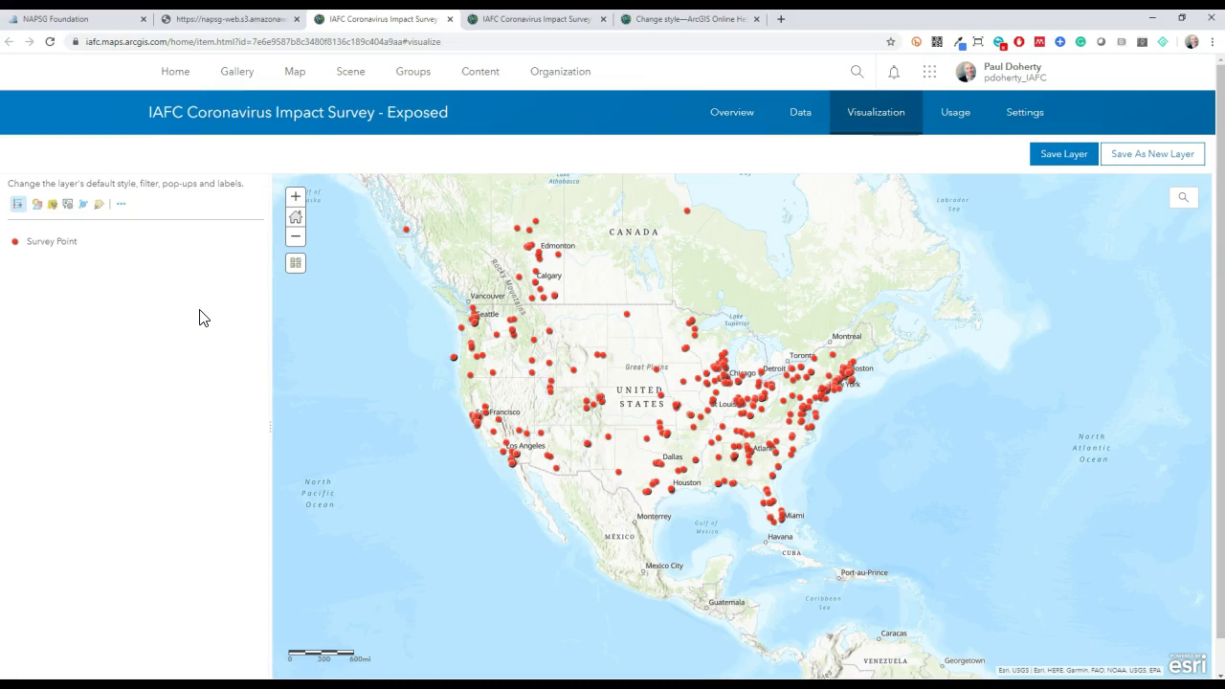
{"action": "left_click", "coordinate": [206, 293]}
Open NAPSG's Symbol Library Tool through Resources and the Symbol Library page.
{"action": "left_click", "coordinate": [113, 22]}
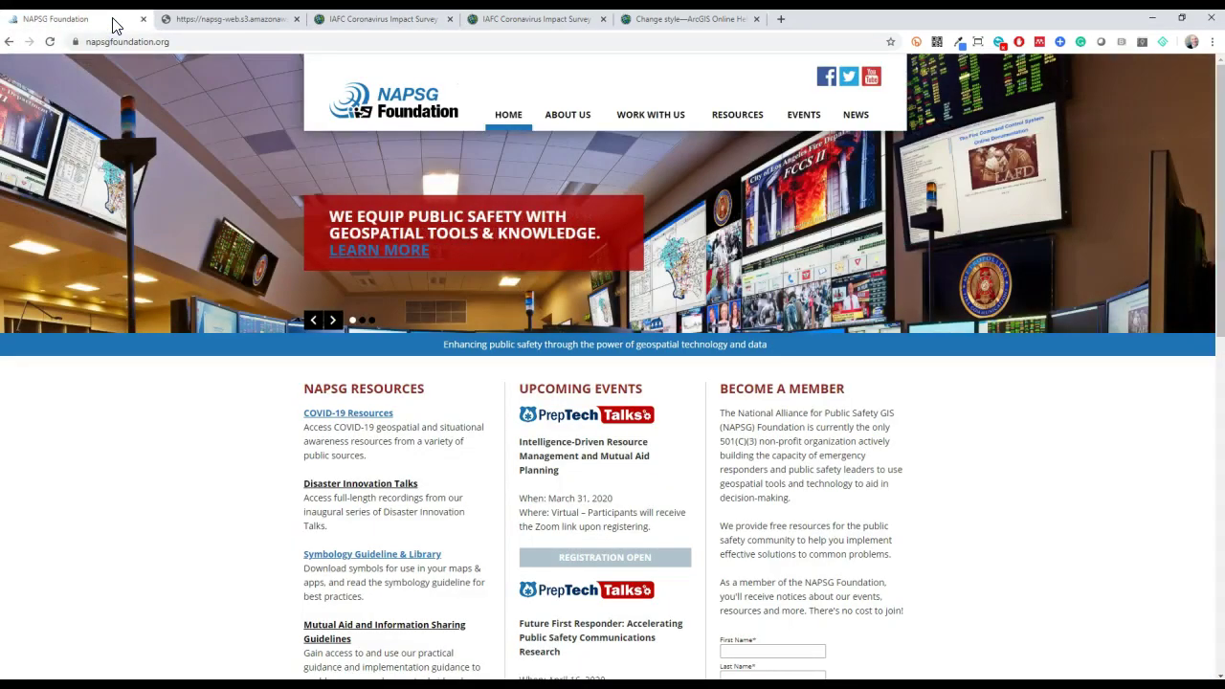
{"action": "left_click", "coordinate": [745, 126]}
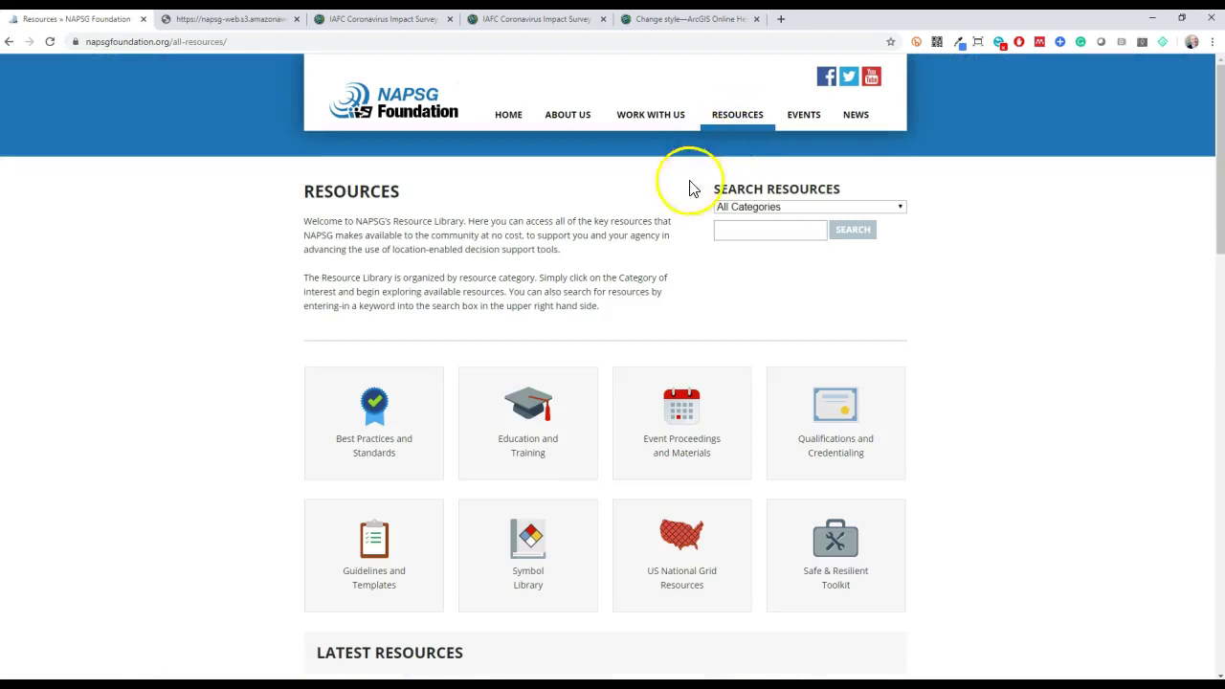
{"action": "left_click", "coordinate": [533, 536]}
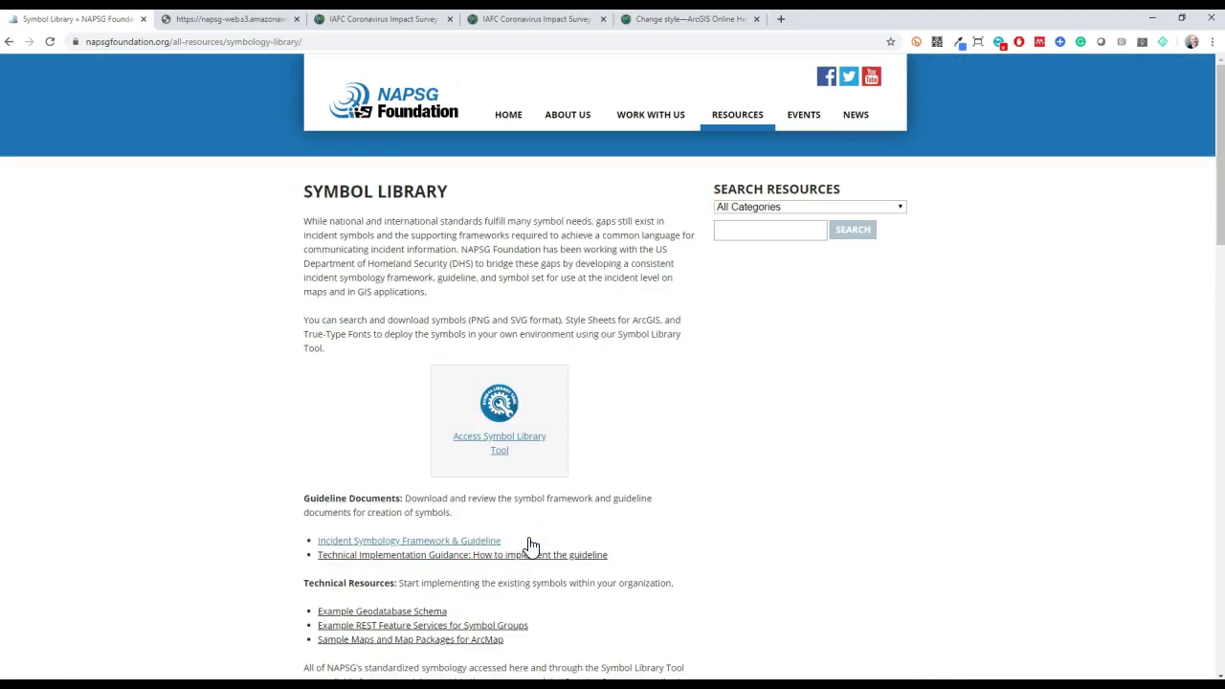
{"action": "left_click", "coordinate": [500, 443]}
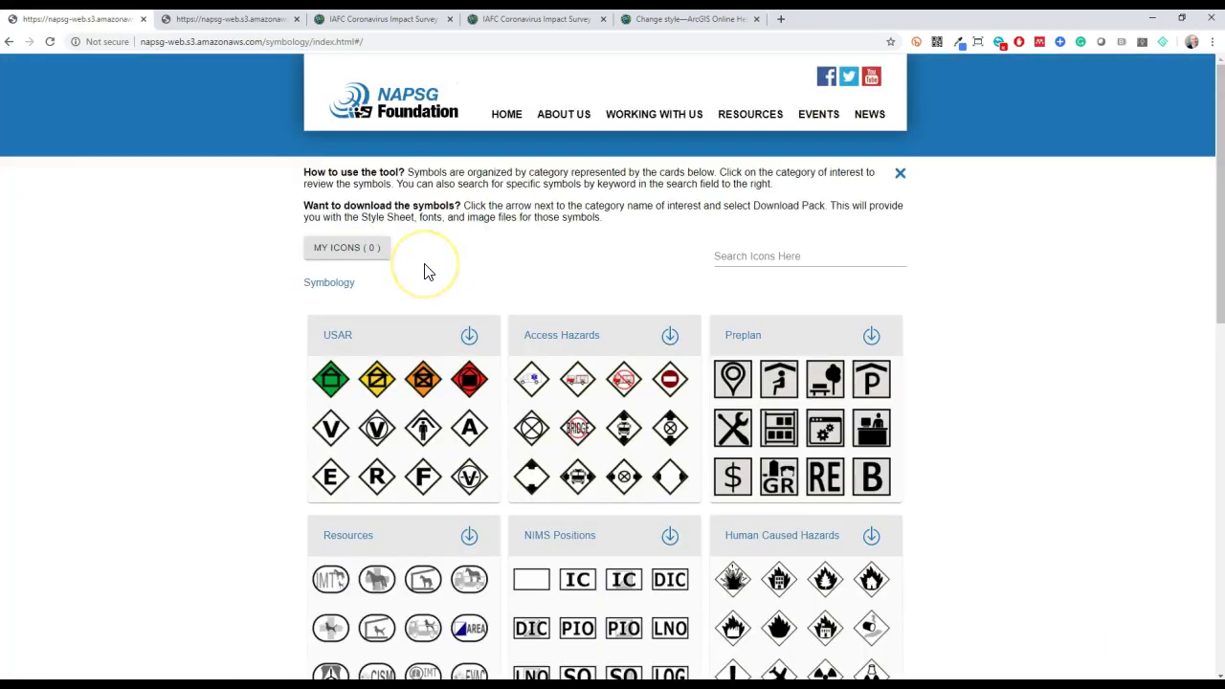
Search the symbol library for 'Lifeline' and scroll down to the Safety and Security Lifeline icons.
{"action": "left_click", "coordinate": [759, 257]}
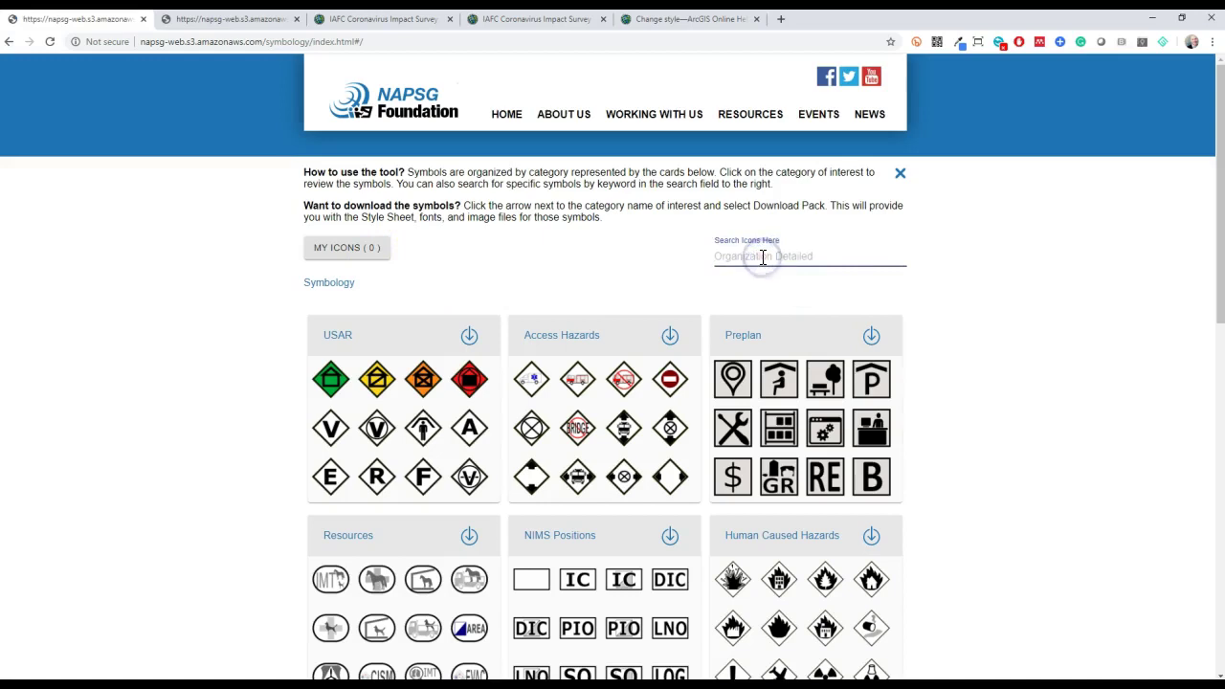
{"action": "type", "text": "Lifeline"}
{"action": "key", "text": "Return"}
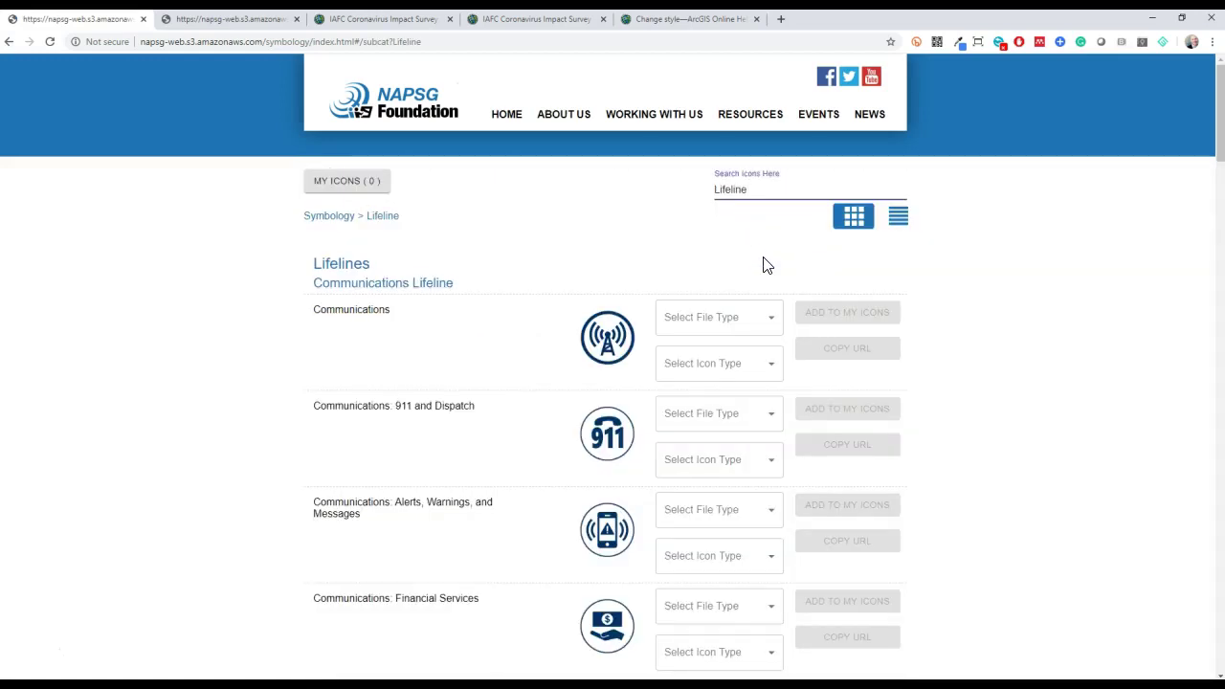
{"action": "scroll", "coordinate": [976, 440], "scroll_direction": "down", "scroll_amount": 2}
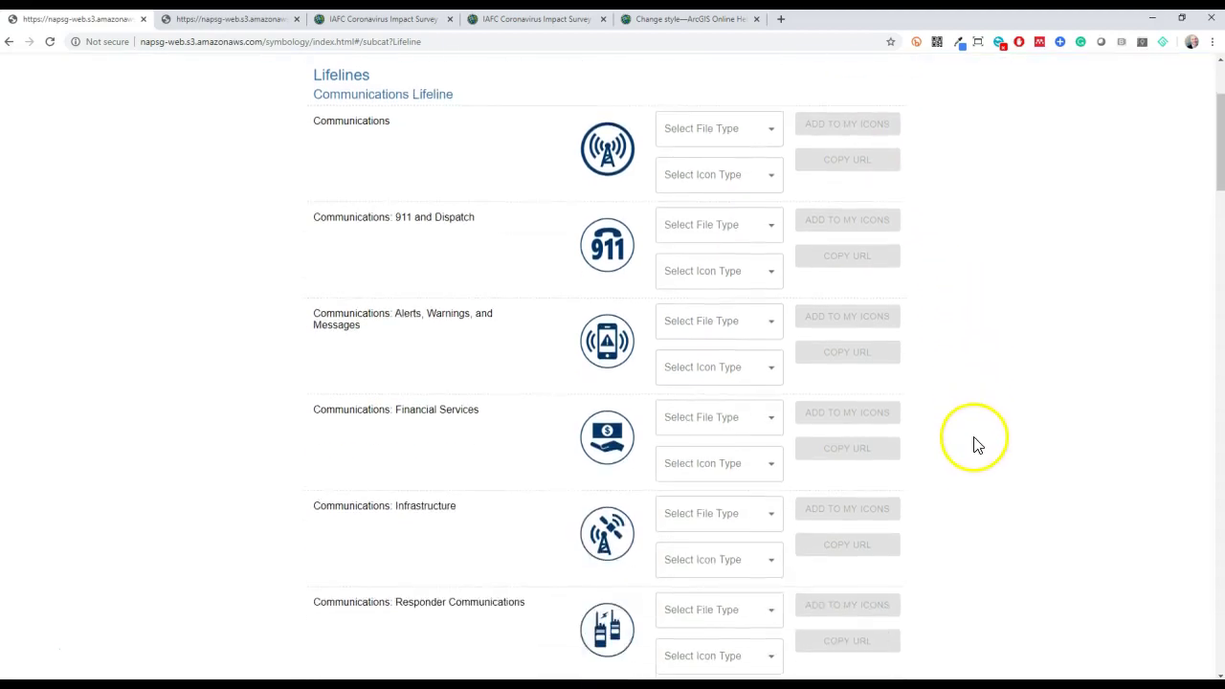
{"action": "scroll", "coordinate": [974, 444], "scroll_direction": "down", "scroll_amount": 4}
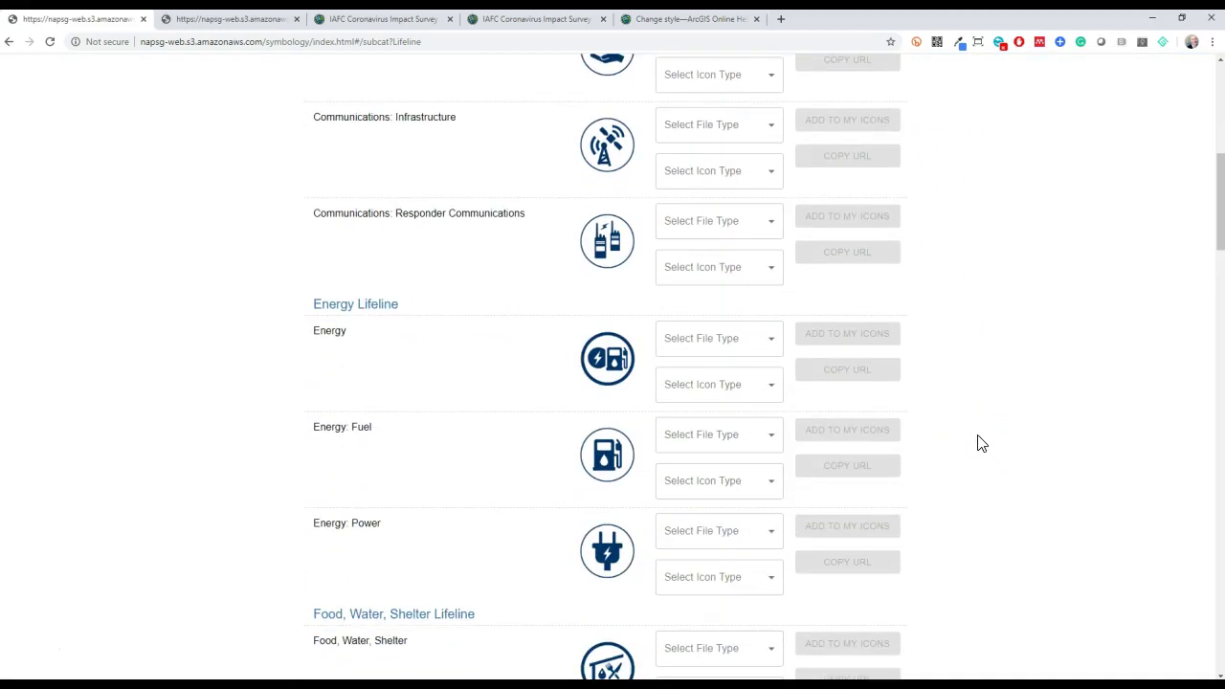
{"action": "scroll", "coordinate": [980, 443], "scroll_direction": "down", "scroll_amount": 5}
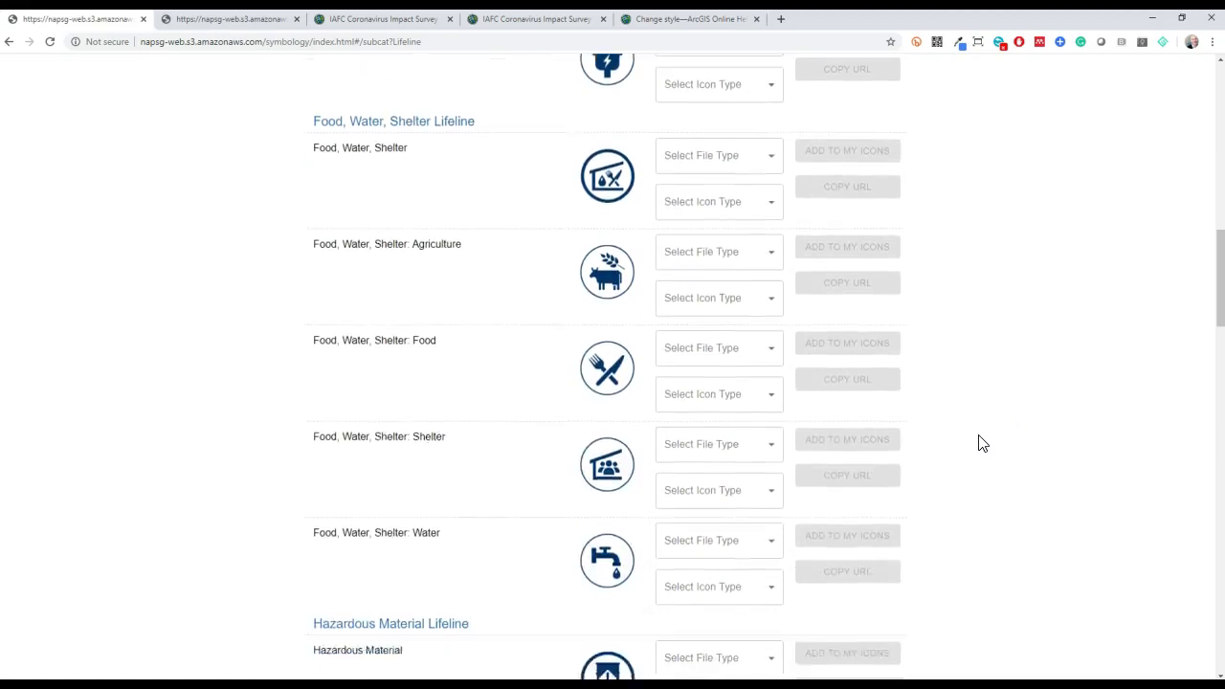
{"action": "scroll", "coordinate": [980, 442], "scroll_direction": "down", "scroll_amount": 6}
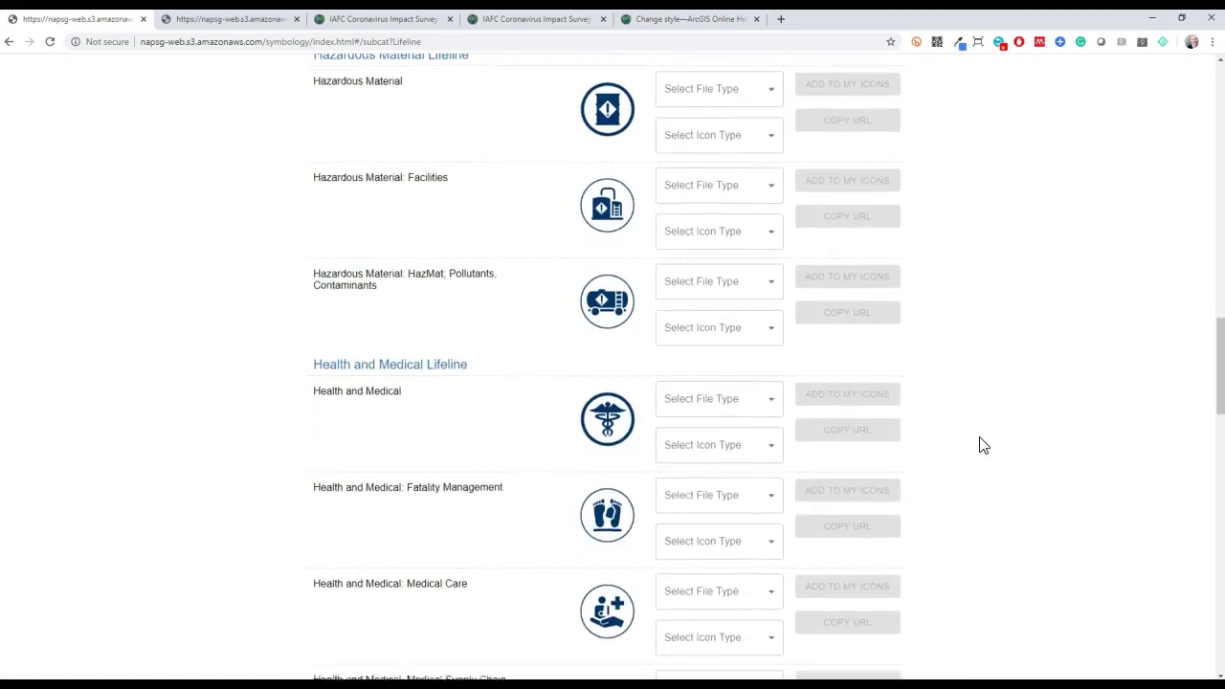
{"action": "scroll", "coordinate": [980, 444], "scroll_direction": "down", "scroll_amount": 6}
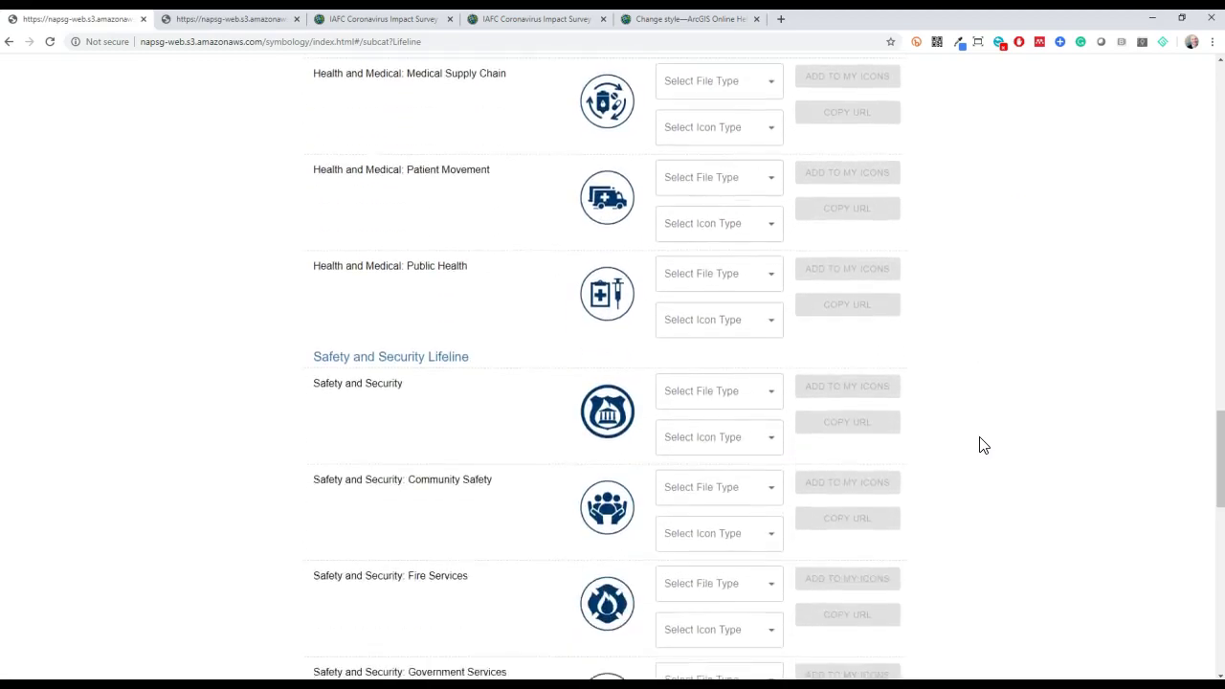
{"action": "scroll", "coordinate": [982, 445], "scroll_direction": "down", "scroll_amount": 3}
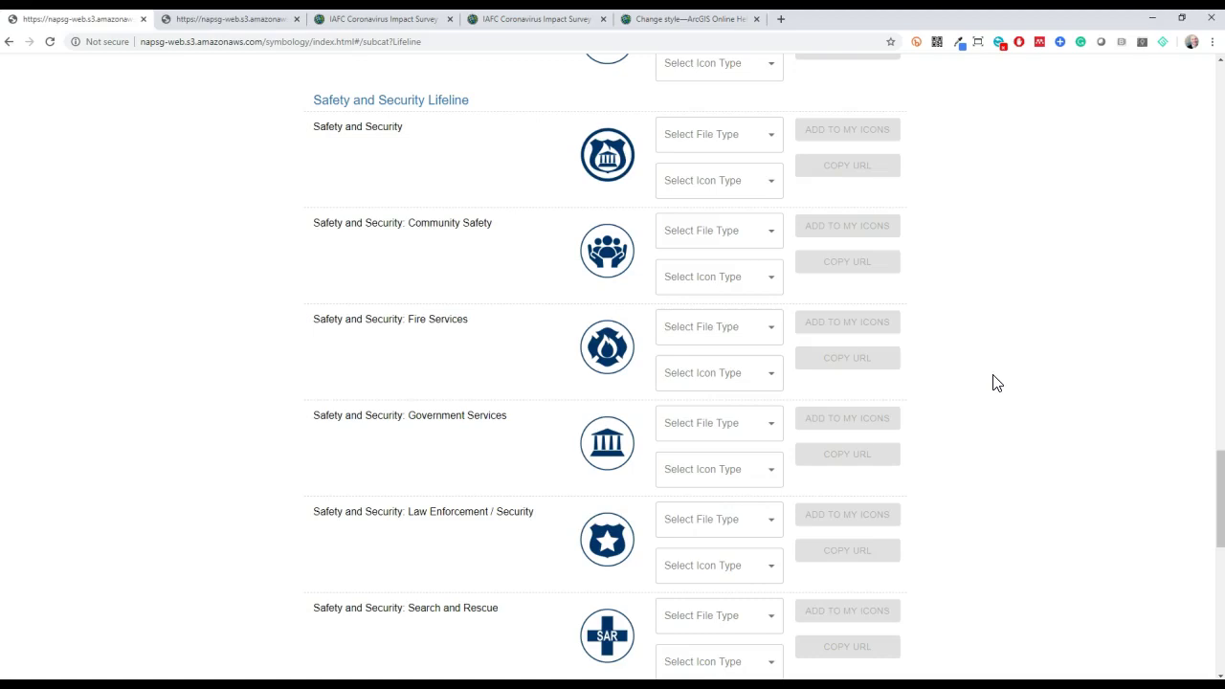
Set the Fire Services icon to Yellow, No Label in PNG 64 format.
{"action": "left_click", "coordinate": [777, 330]}
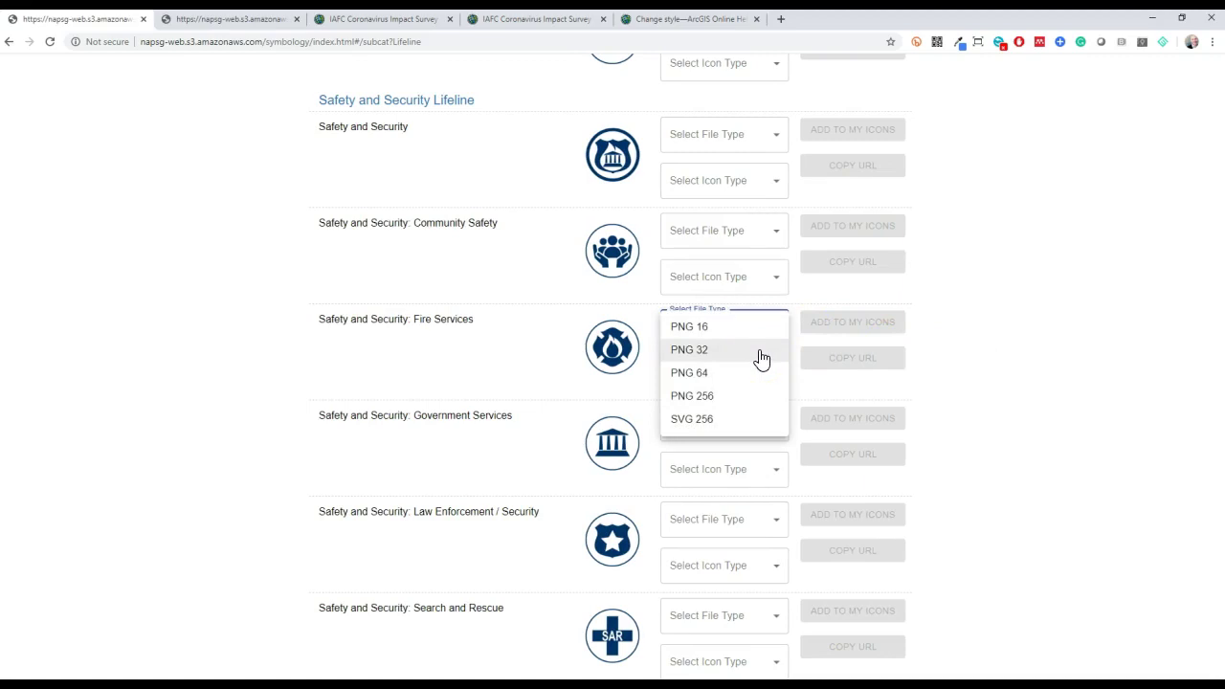
{"action": "left_click", "coordinate": [761, 352]}
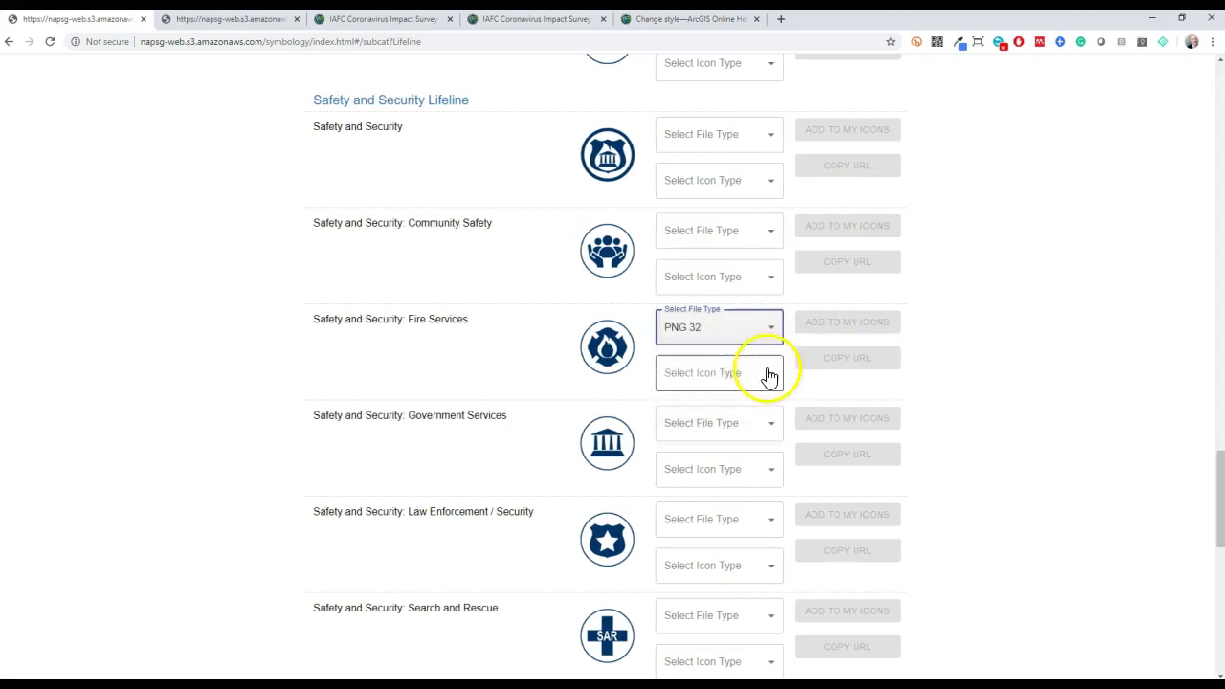
{"action": "left_click", "coordinate": [769, 376]}
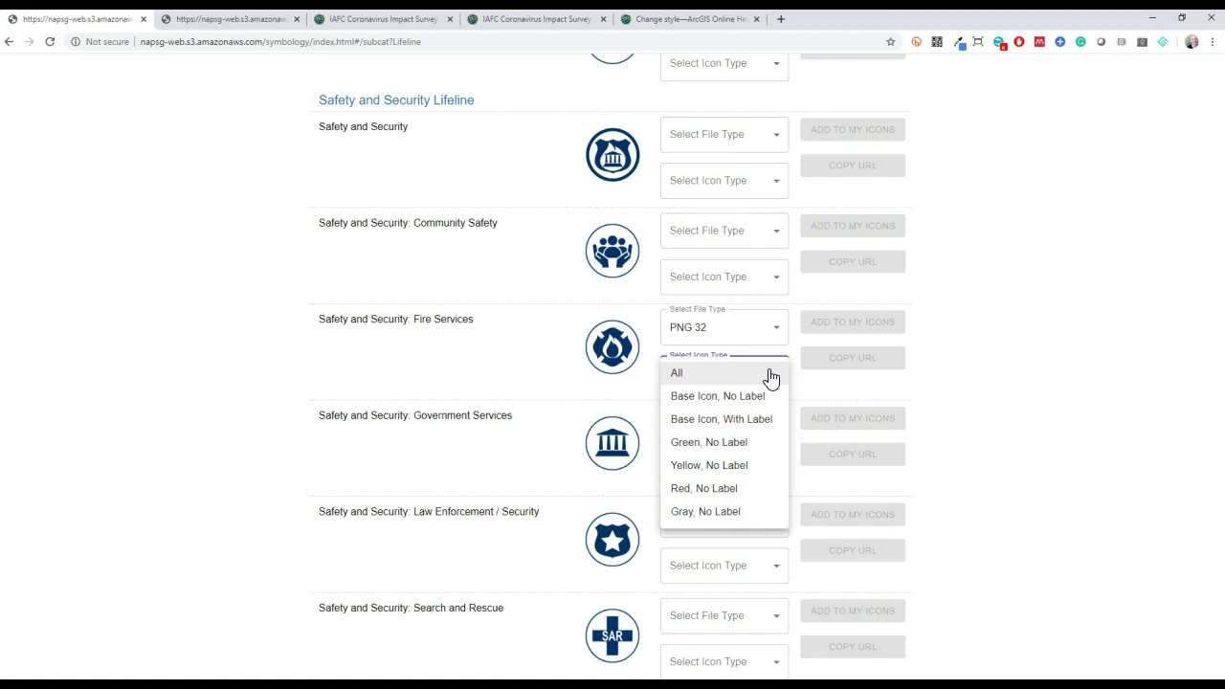
{"action": "left_click", "coordinate": [749, 469]}
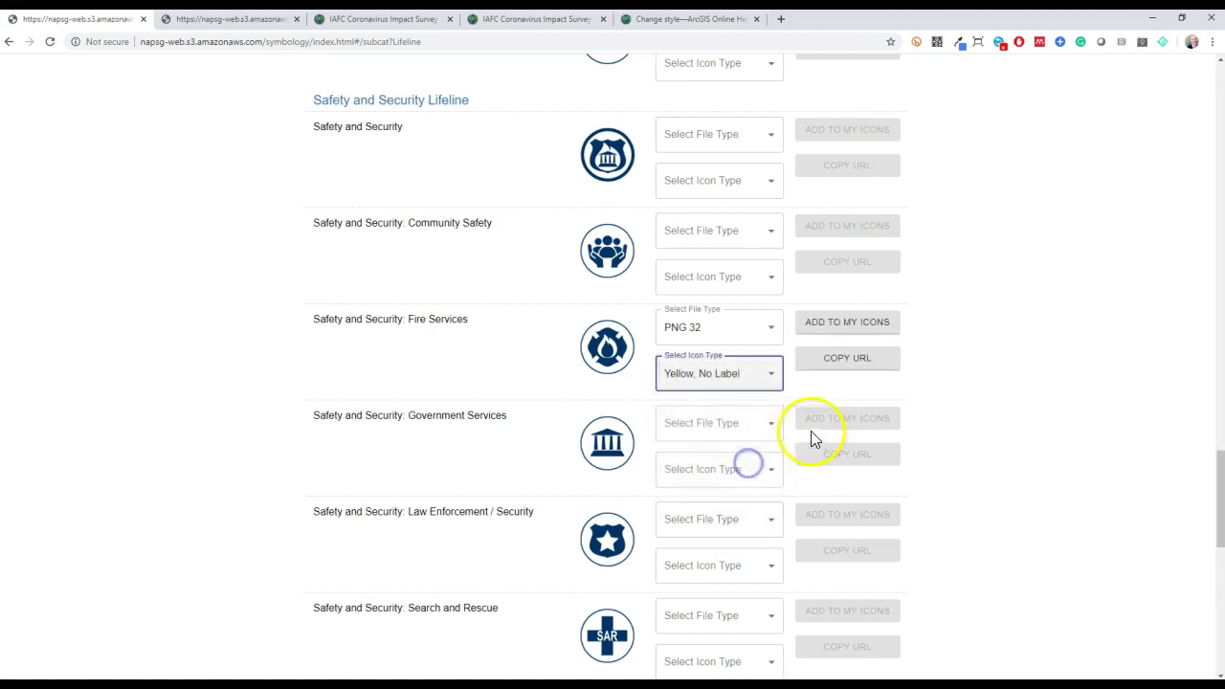
{"action": "left_click", "coordinate": [772, 331]}
{"action": "left_click", "coordinate": [750, 350]}
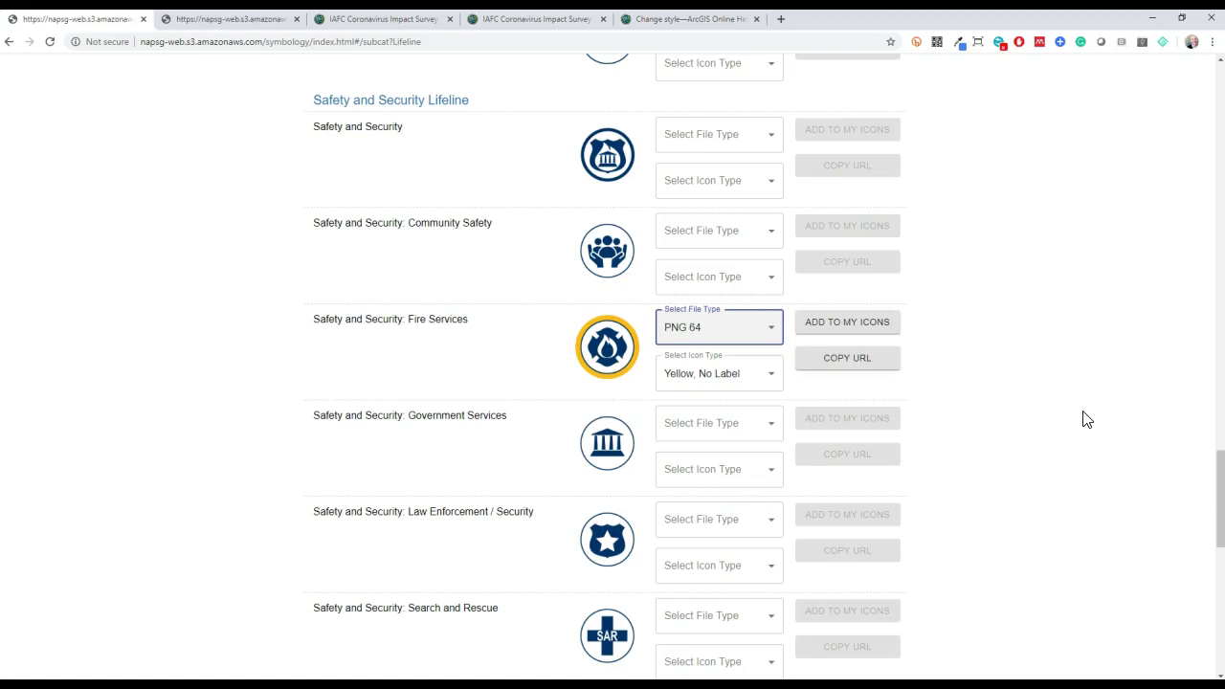
{"action": "left_click", "coordinate": [1083, 413]}
{"action": "left_click", "coordinate": [1037, 385]}
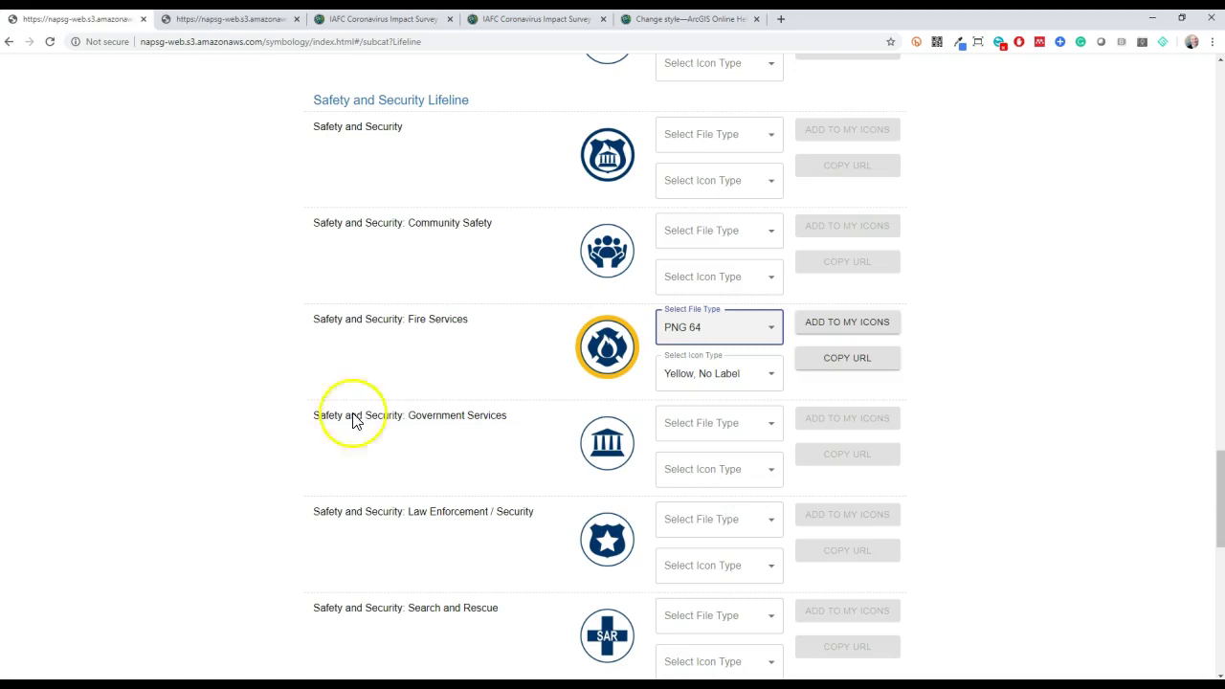
Preview the Government Services icon in gray, red, yellow and green.
{"action": "scroll", "coordinate": [522, 430], "scroll_direction": "down", "scroll_amount": 1}
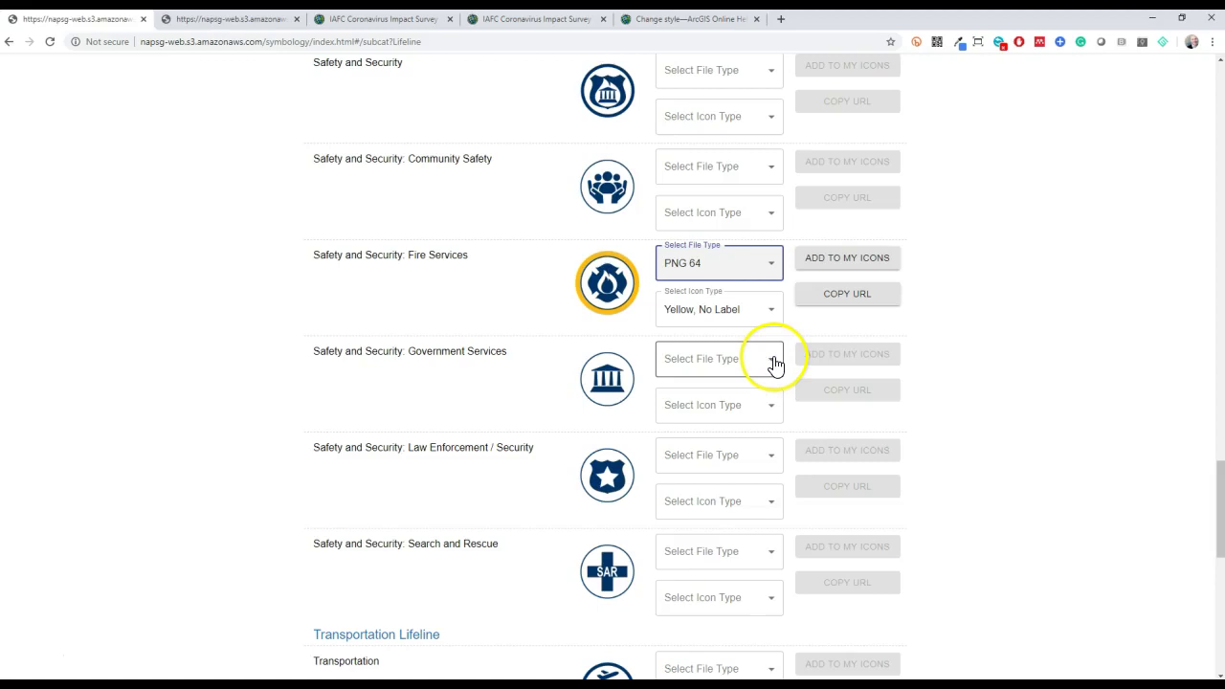
{"action": "left_click", "coordinate": [763, 404]}
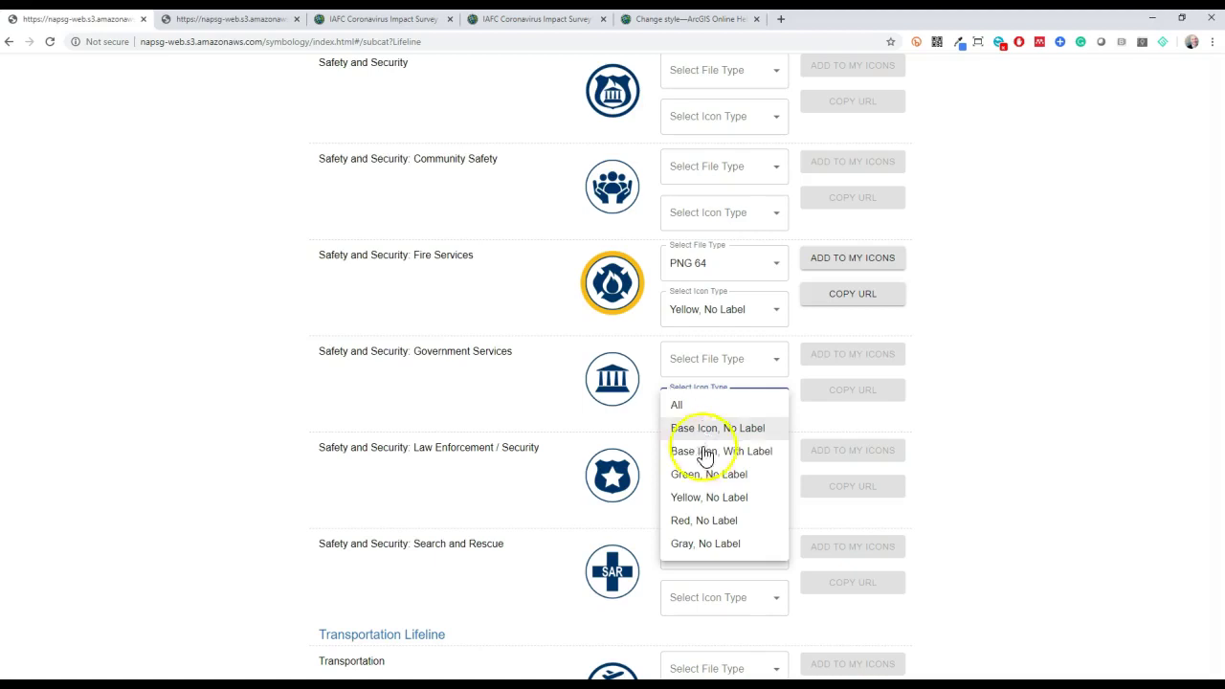
{"action": "left_click", "coordinate": [737, 544]}
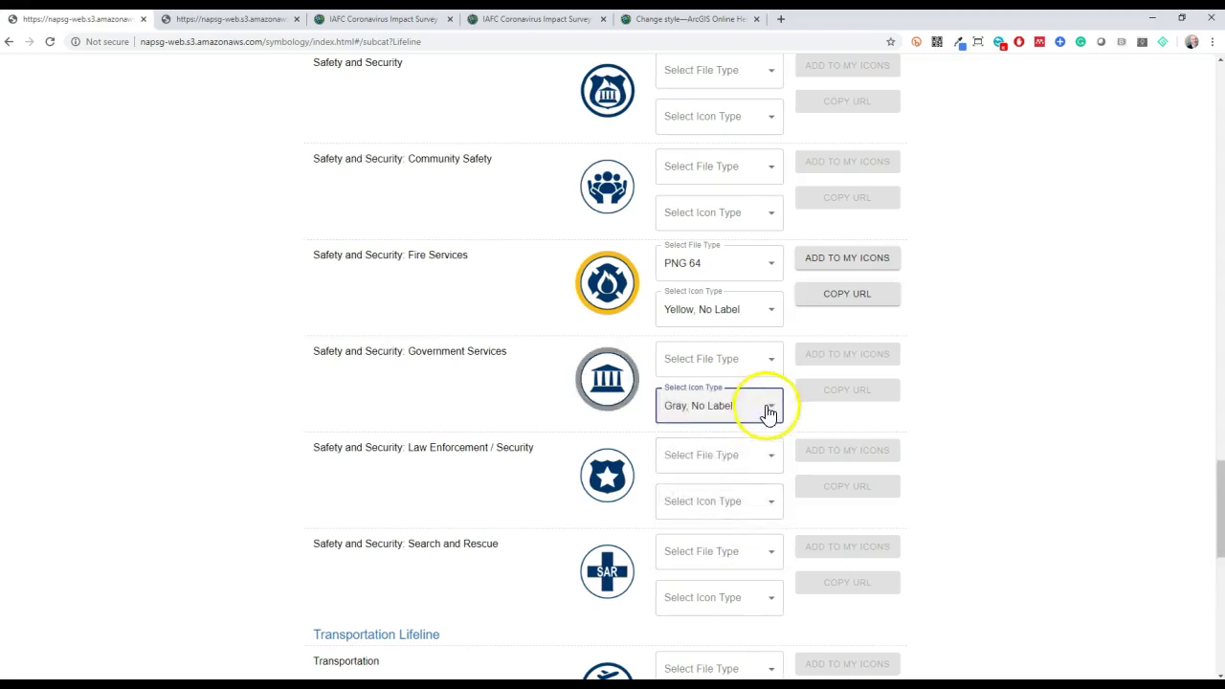
{"action": "left_click", "coordinate": [769, 412]}
{"action": "left_click", "coordinate": [724, 385]}
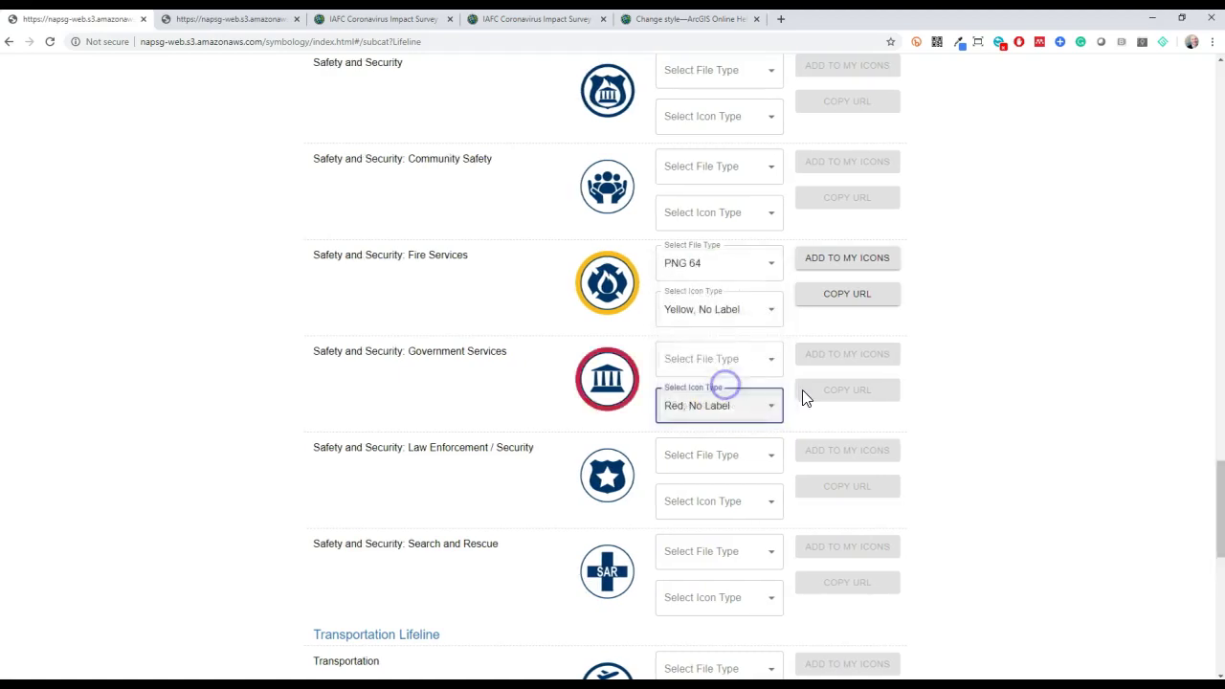
{"action": "left_click", "coordinate": [766, 406]}
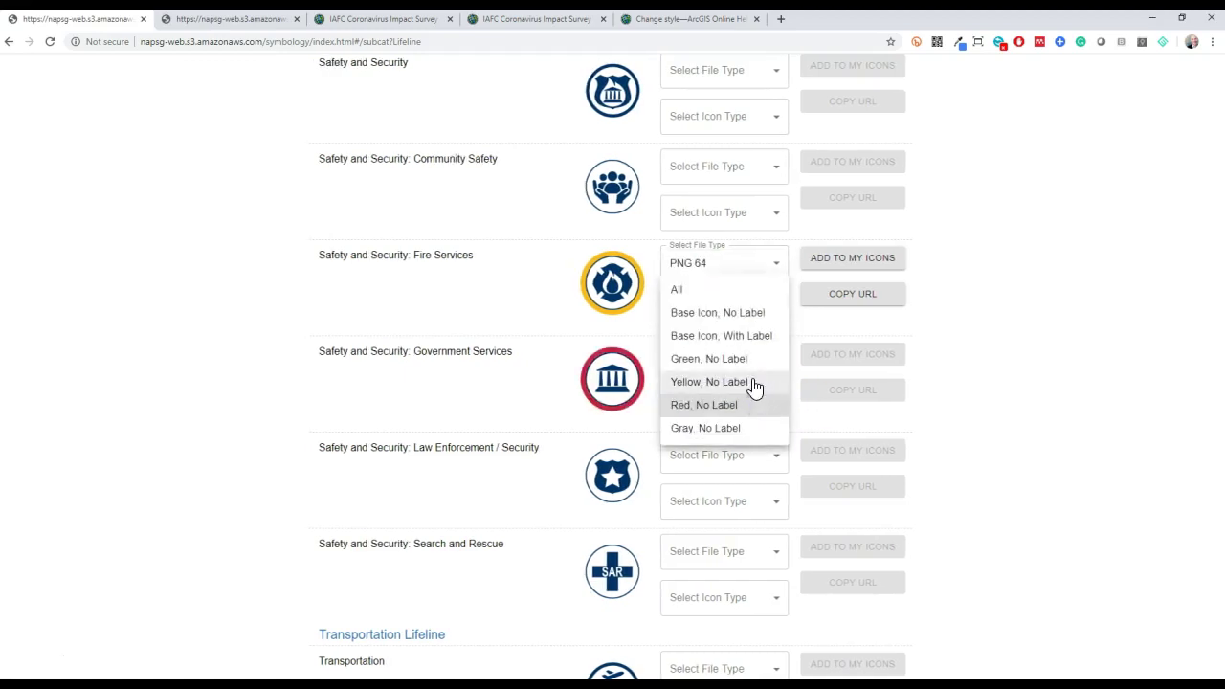
{"action": "left_click", "coordinate": [754, 384]}
{"action": "left_click", "coordinate": [773, 416]}
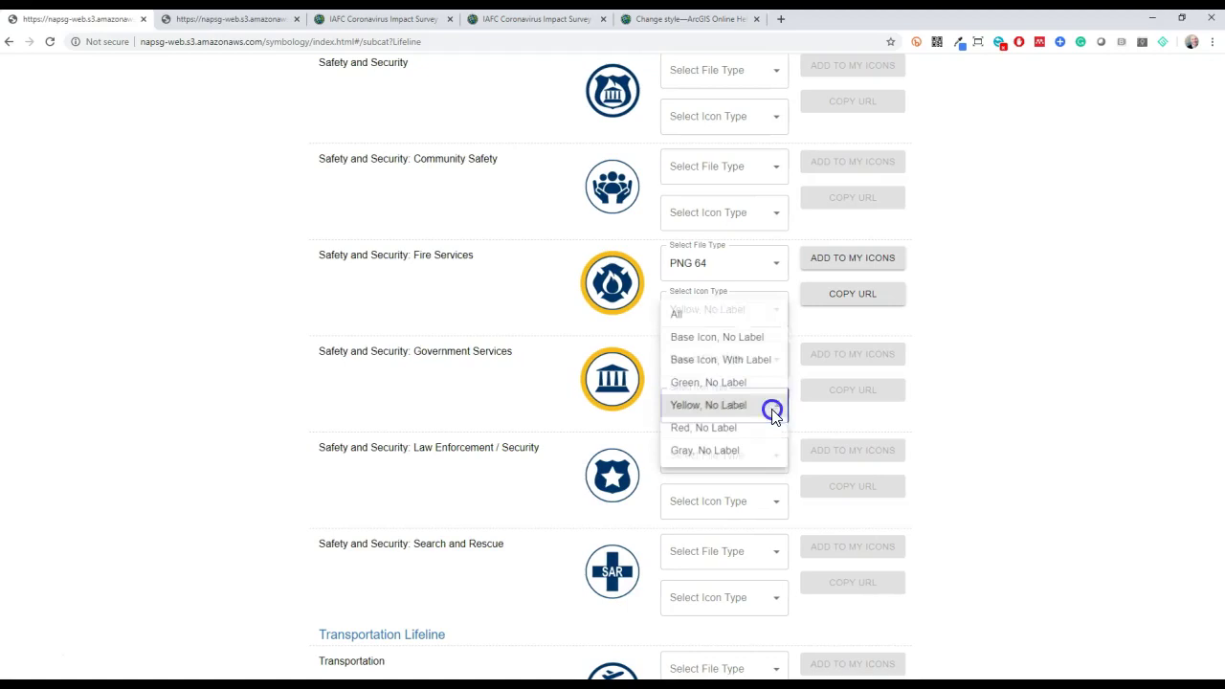
{"action": "left_click", "coordinate": [753, 383]}
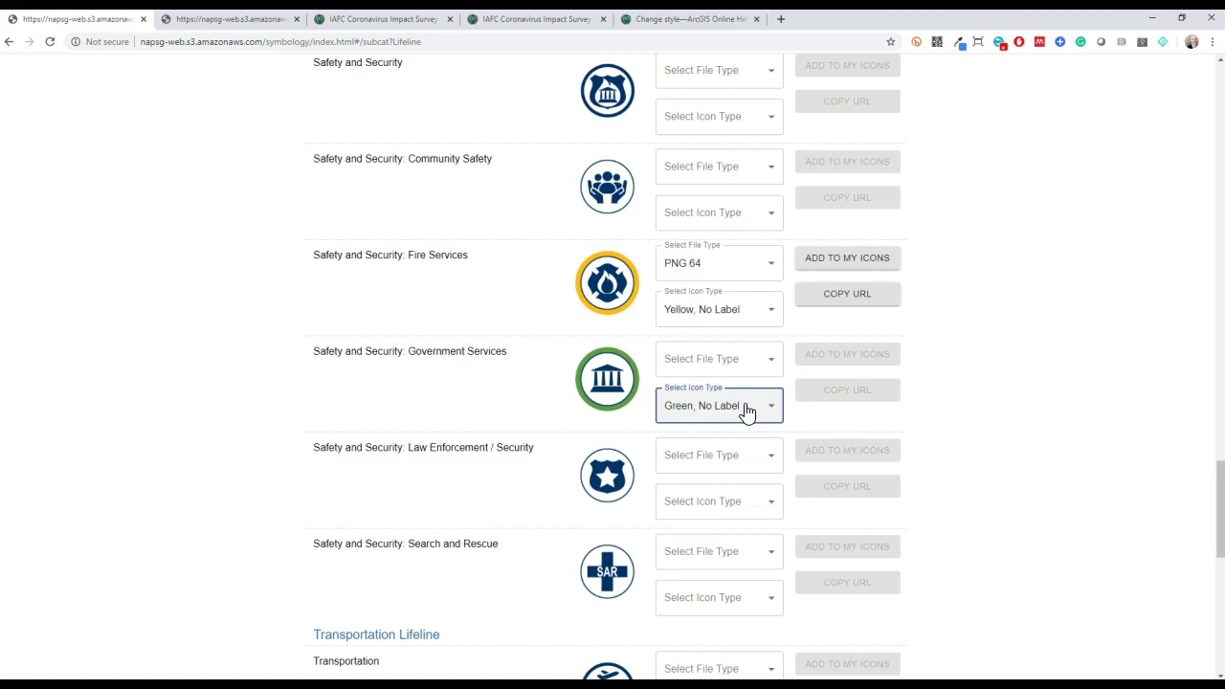
Preview the base and labeled Government Services icons, then set its icon type to All.
{"action": "left_click", "coordinate": [746, 409]}
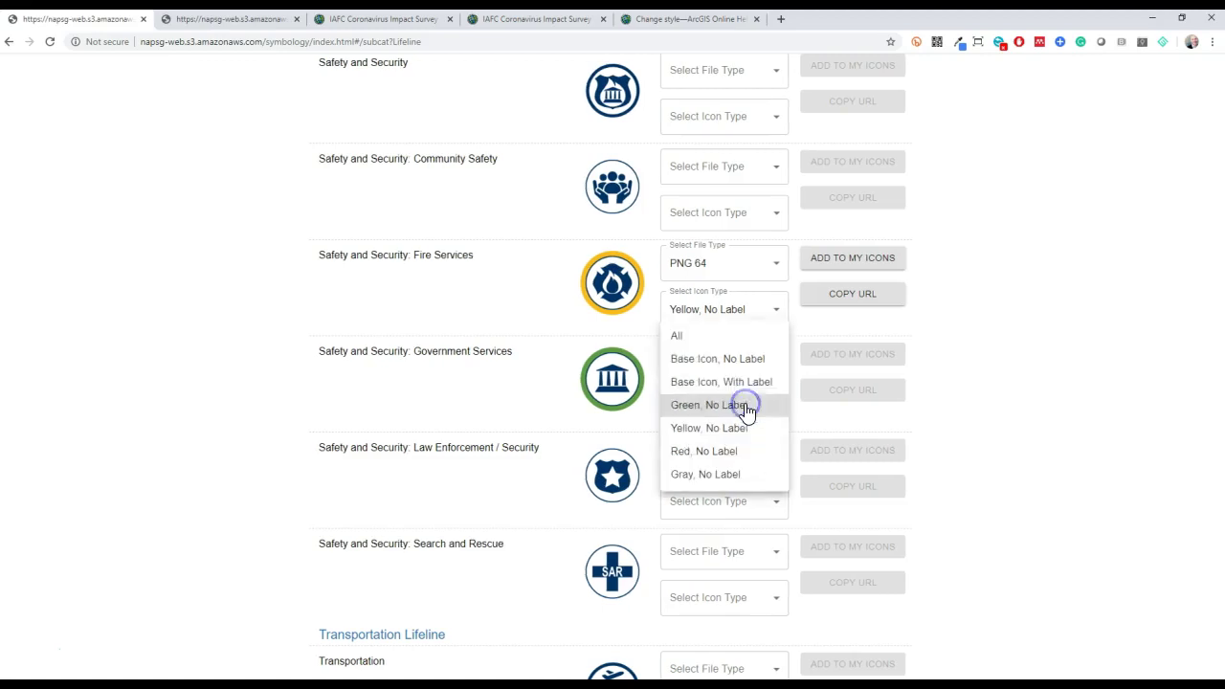
{"action": "left_click", "coordinate": [735, 362]}
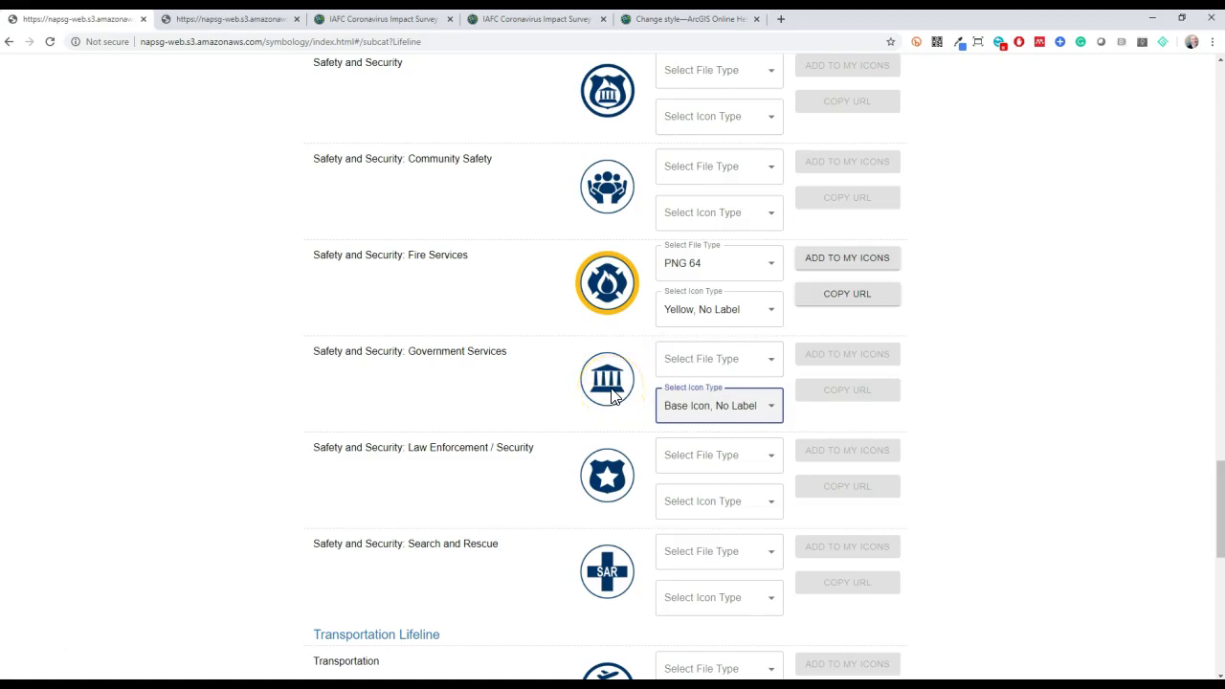
{"action": "left_click", "coordinate": [679, 414]}
{"action": "left_click", "coordinate": [684, 428]}
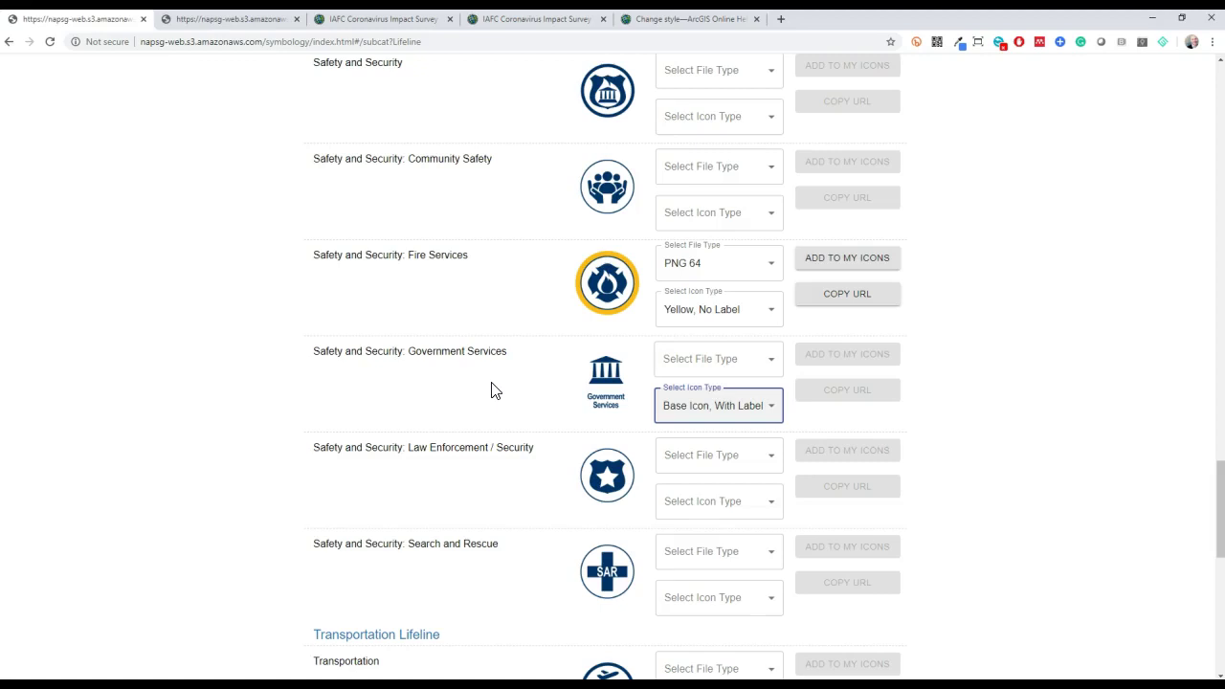
{"action": "left_click", "coordinate": [704, 414]}
{"action": "left_click", "coordinate": [688, 362]}
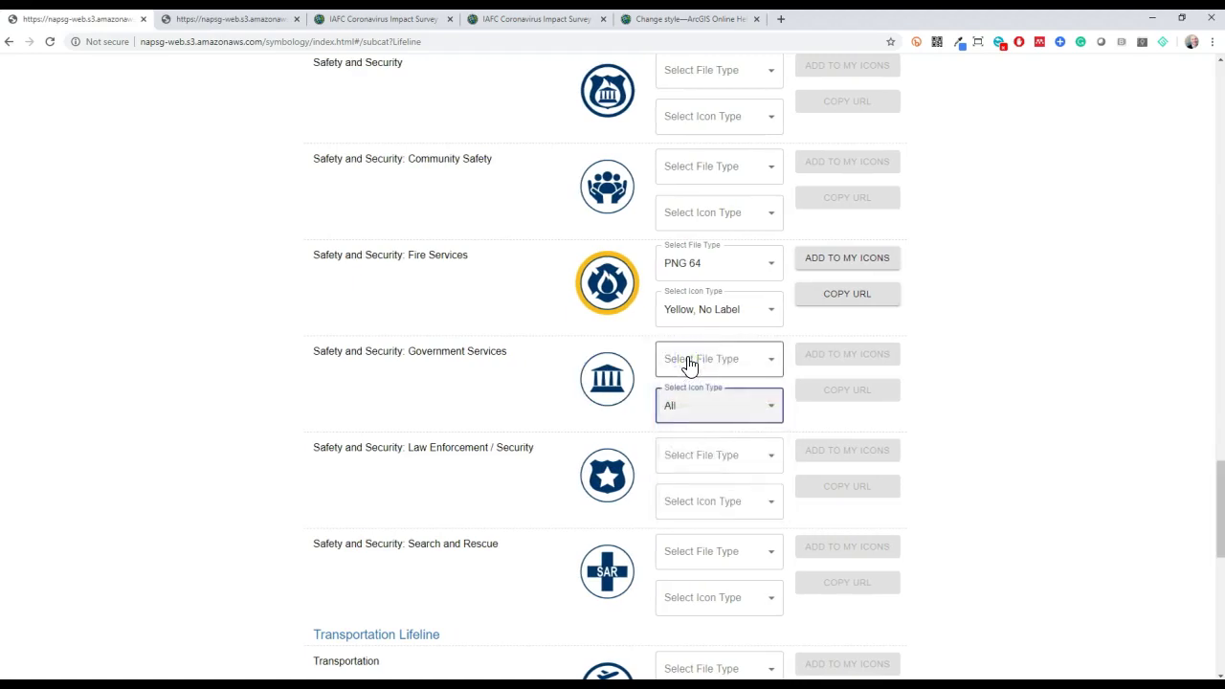
Set the Government Services file type to PNG 64.
{"action": "left_click", "coordinate": [693, 366]}
{"action": "left_click", "coordinate": [695, 414]}
{"action": "left_click", "coordinate": [831, 367]}
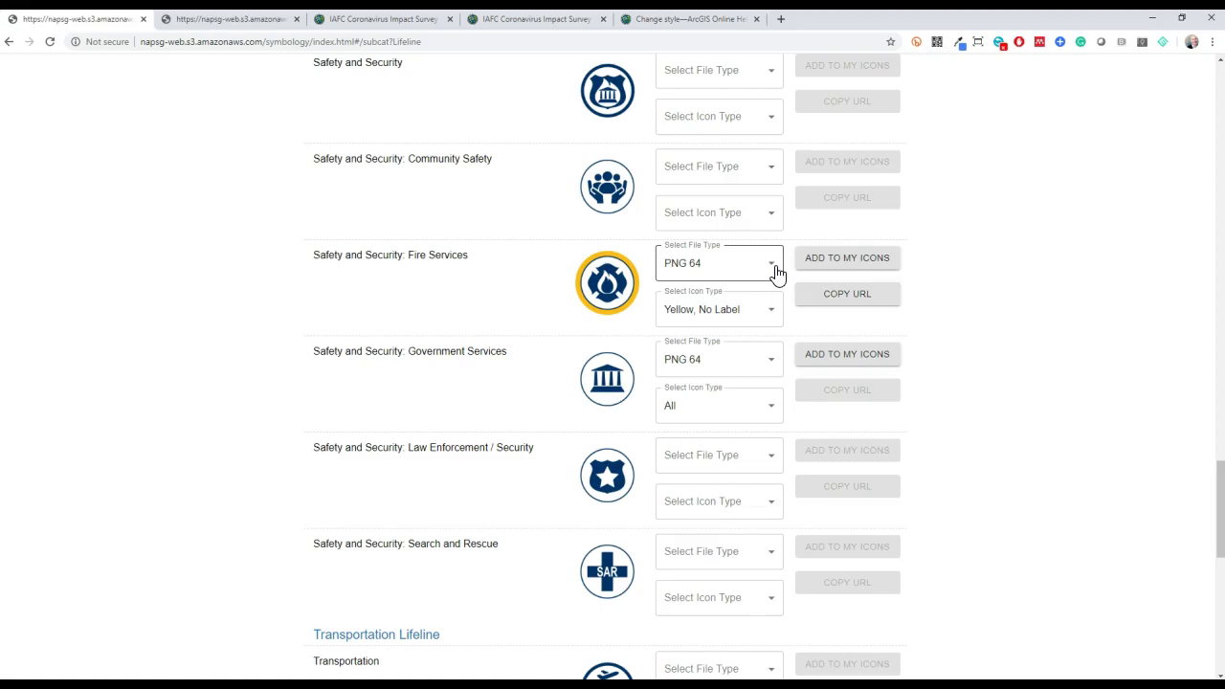
Keep Fire Services at Yellow, No Label and copy its icon URL.
{"action": "left_click", "coordinate": [769, 312]}
{"action": "left_click", "coordinate": [753, 316]}
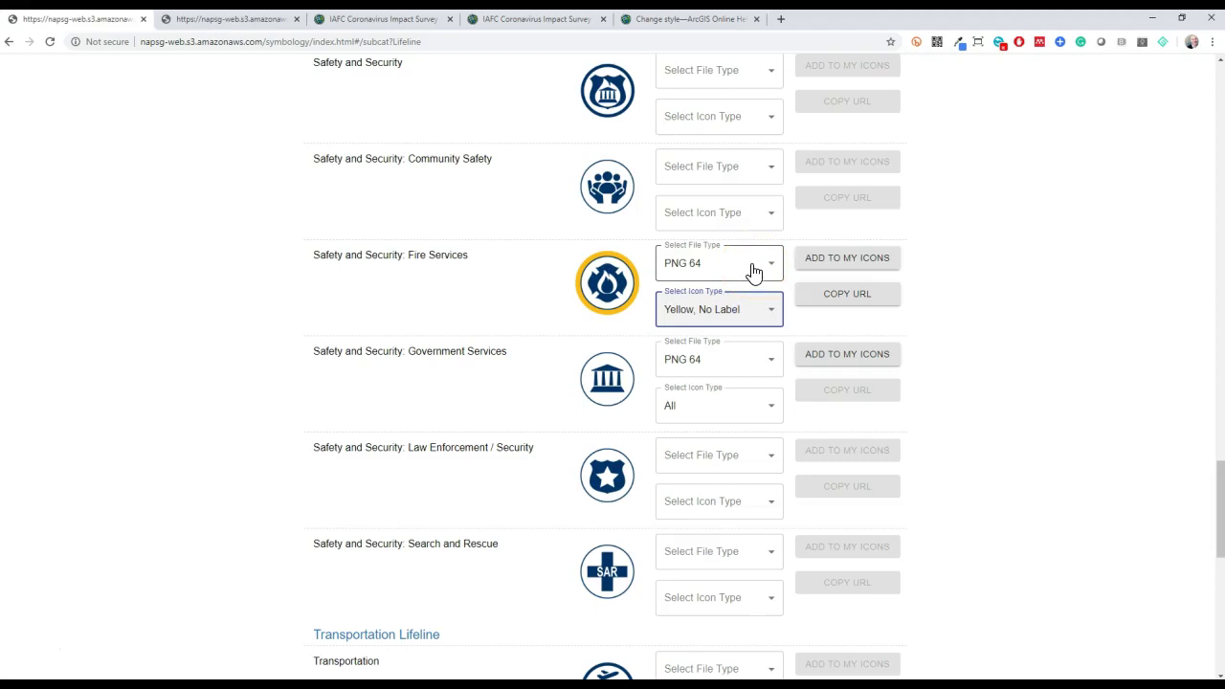
{"action": "left_click", "coordinate": [864, 304]}
{"action": "left_click", "coordinate": [864, 304]}
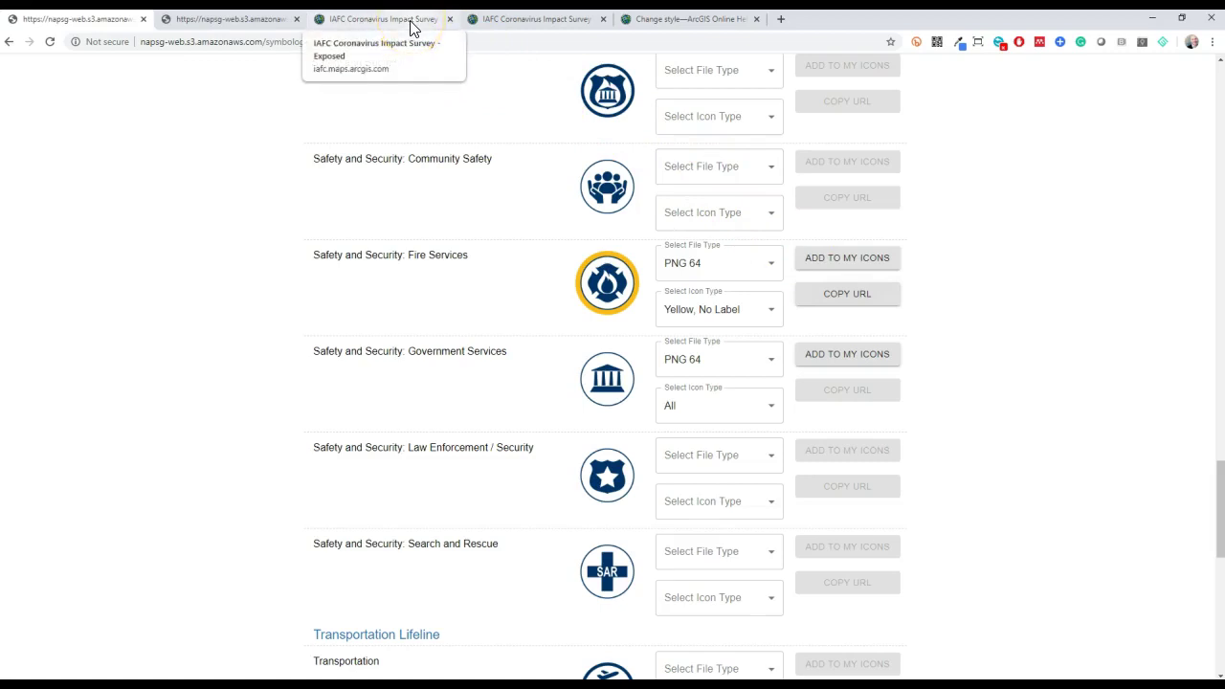
Return to the Exposed layer's Visualization page and show its Location (Single symbol) style options.
{"action": "left_click", "coordinate": [412, 27]}
{"action": "left_click", "coordinate": [877, 121]}
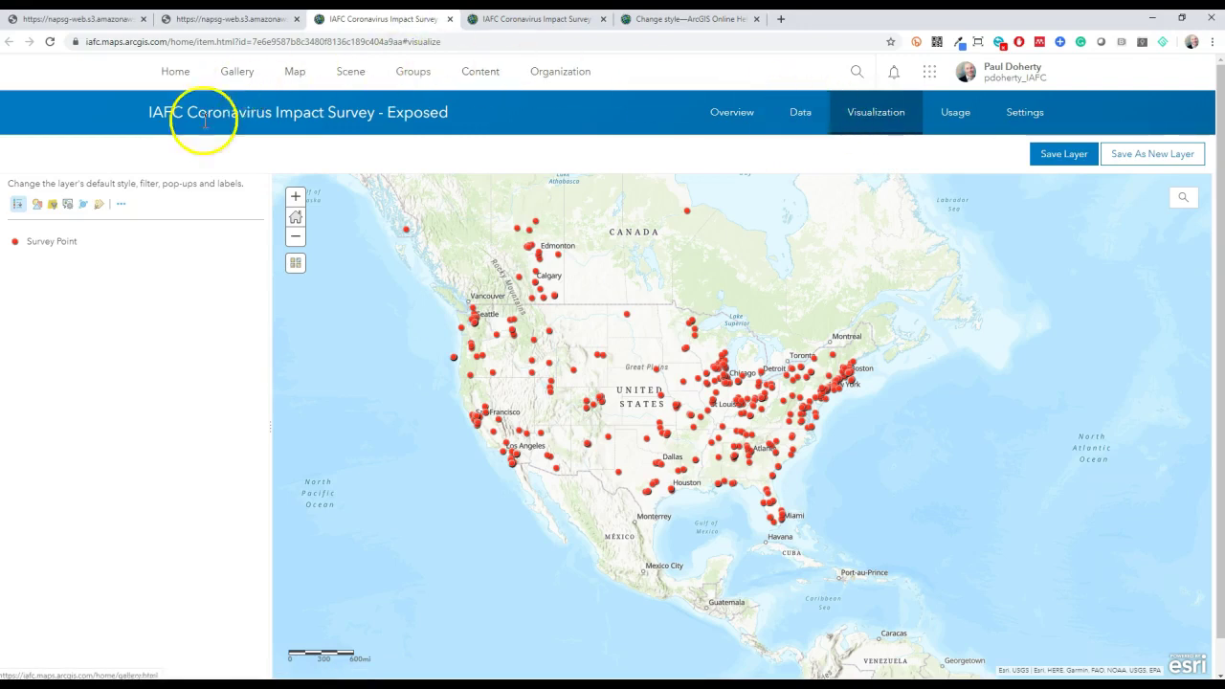
{"action": "left_click", "coordinate": [37, 204]}
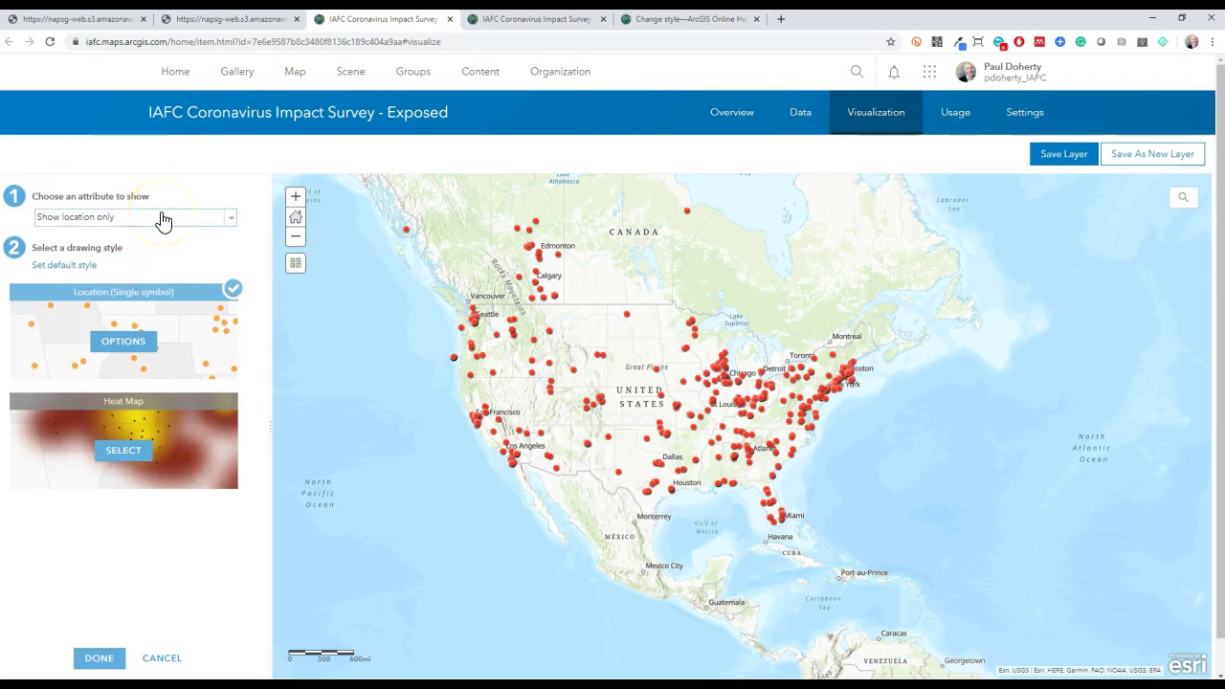
{"action": "left_click", "coordinate": [146, 342]}
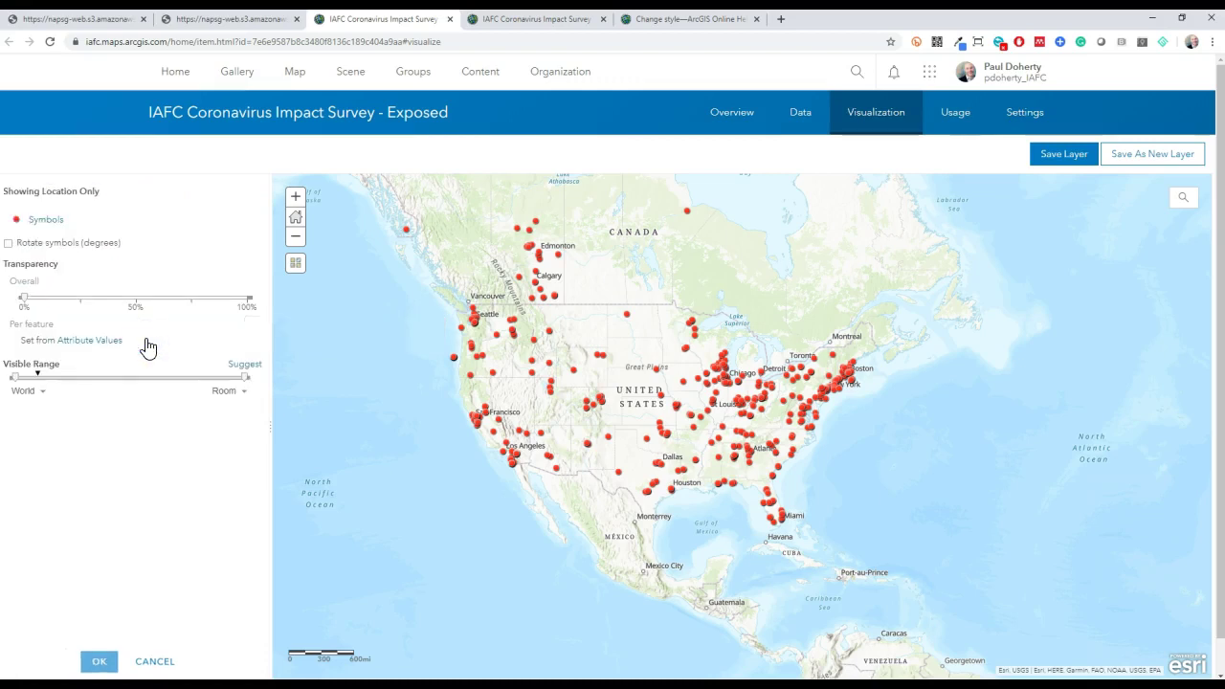
Add the copied NAPSG Fire Services icon URL as a Custom Images symbol.
{"action": "left_click", "coordinate": [47, 225]}
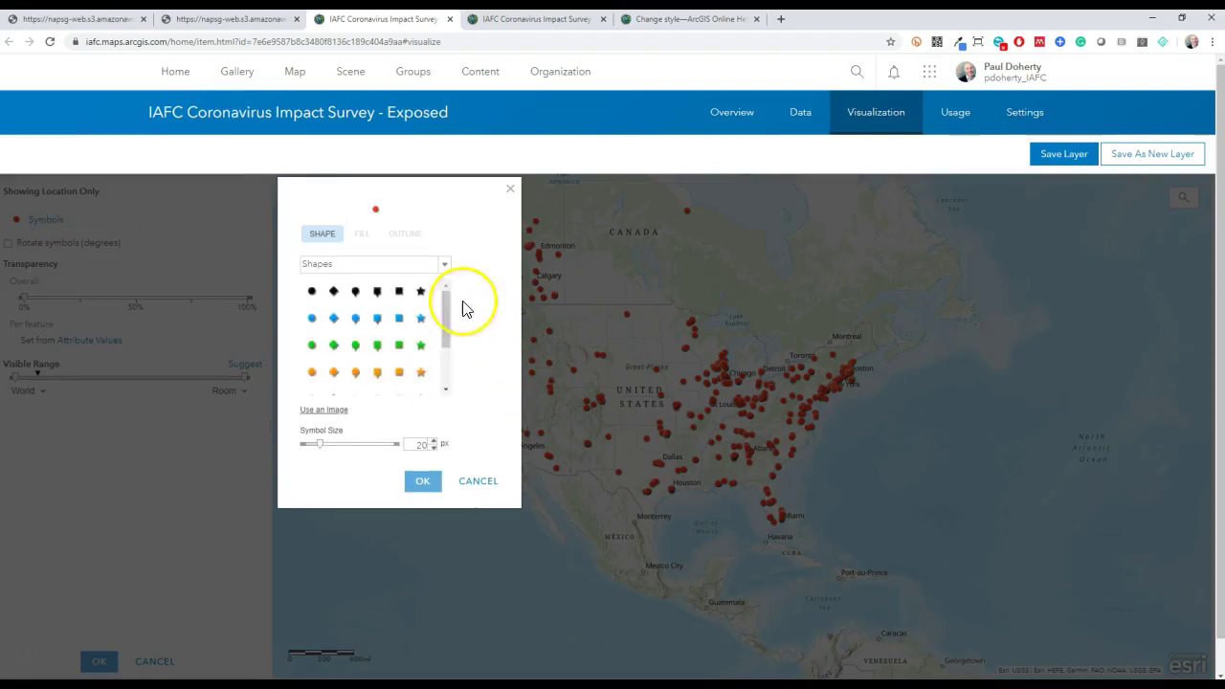
{"action": "left_click", "coordinate": [444, 265]}
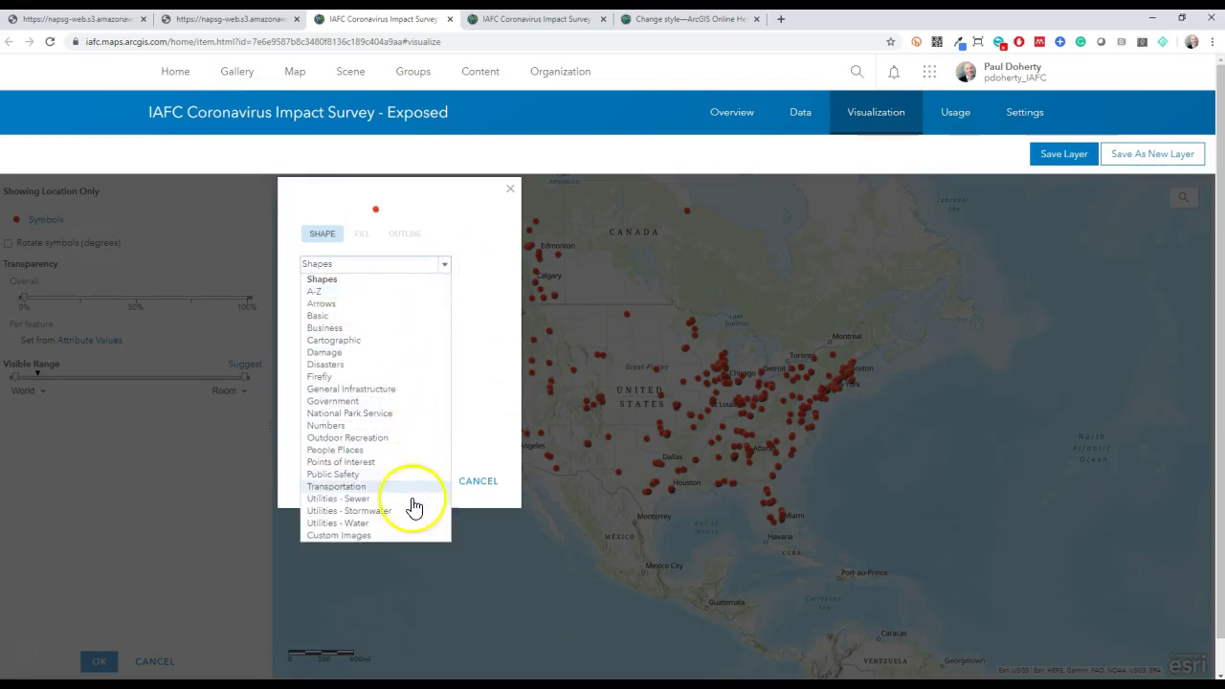
{"action": "left_click", "coordinate": [410, 535]}
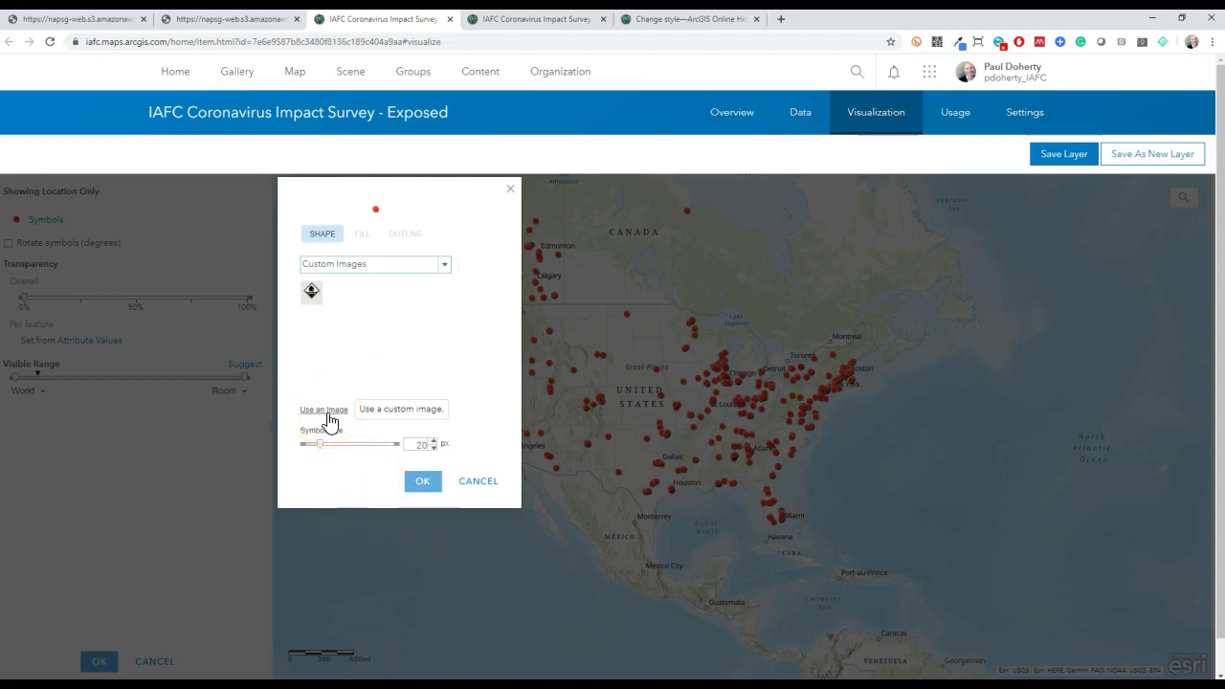
{"action": "left_click", "coordinate": [327, 416]}
{"action": "left_click", "coordinate": [333, 427]}
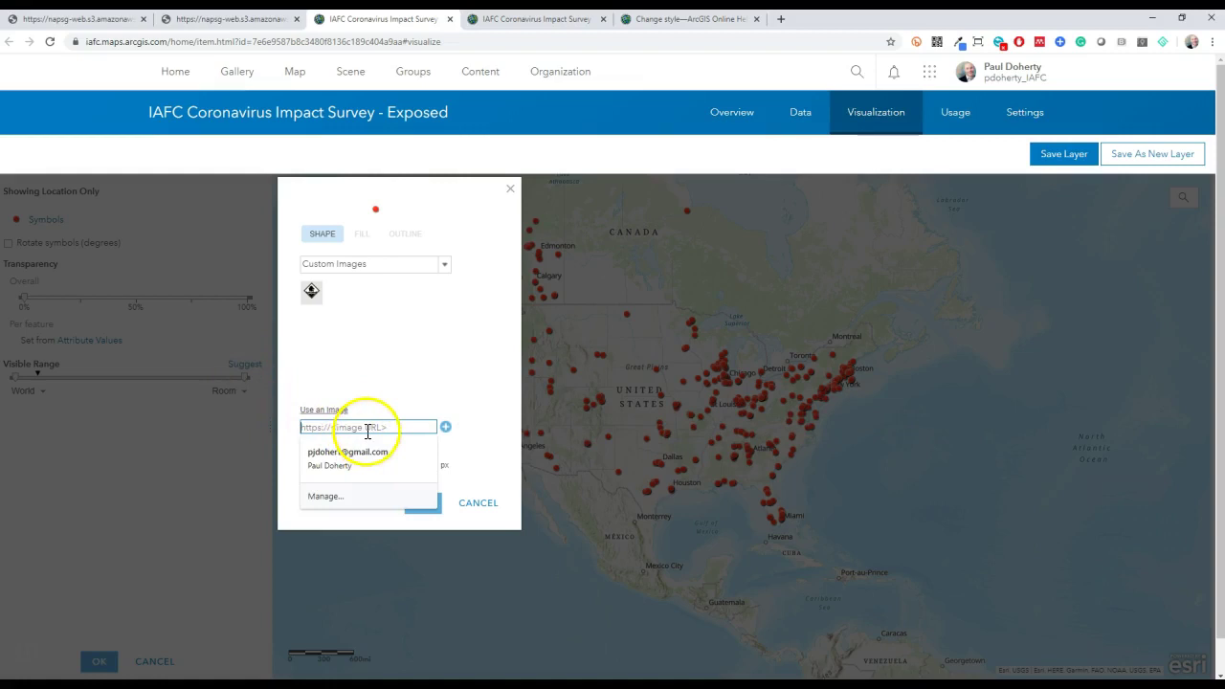
{"action": "right_click", "coordinate": [366, 434]}
{"action": "left_click", "coordinate": [428, 533]}
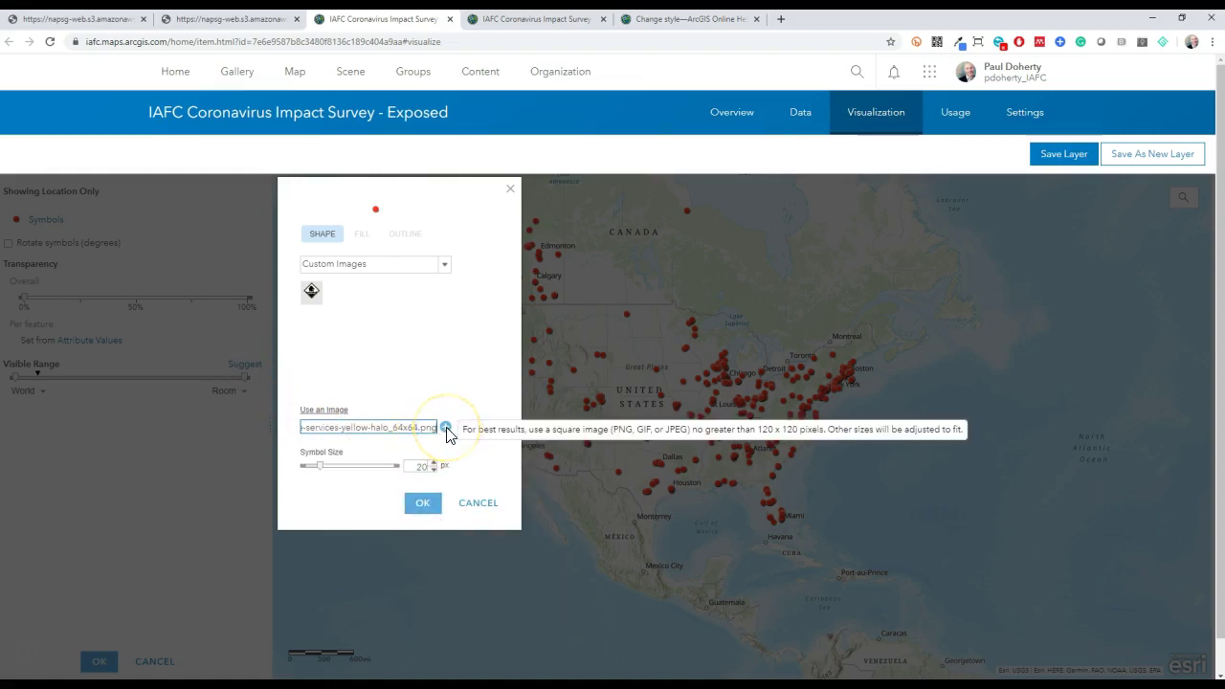
{"action": "left_click", "coordinate": [446, 429]}
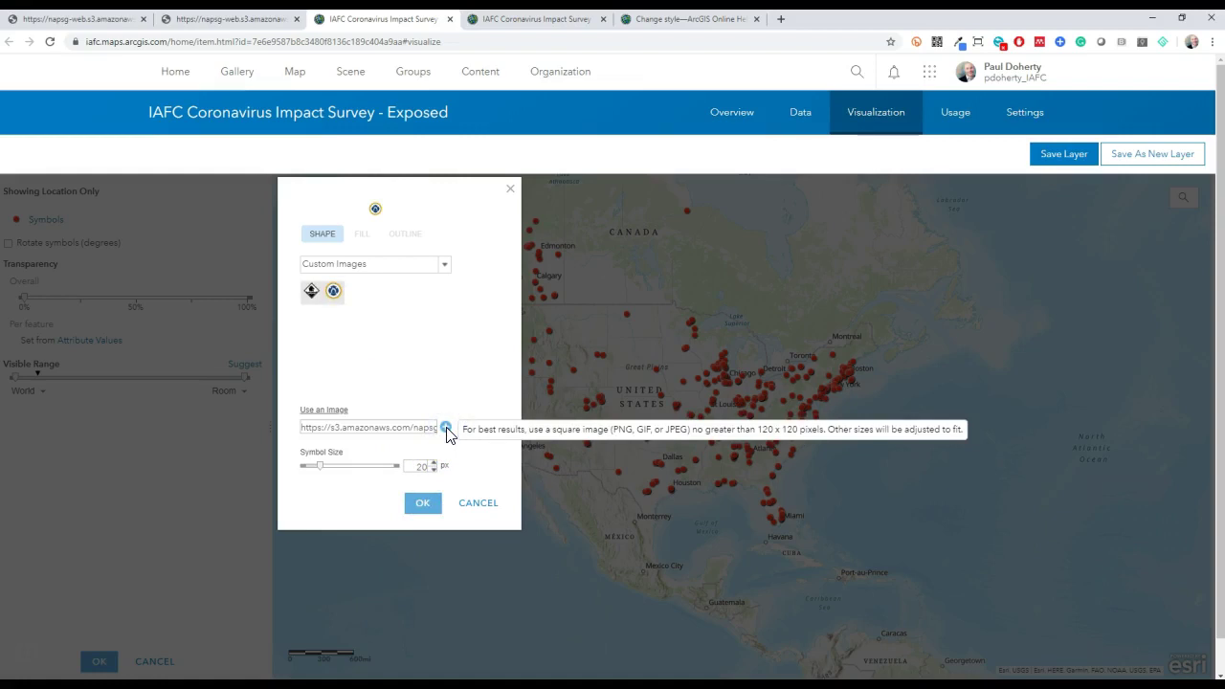
Change the symbol size from 20 to 24 px and apply the icon.
{"action": "left_click", "coordinate": [417, 465]}
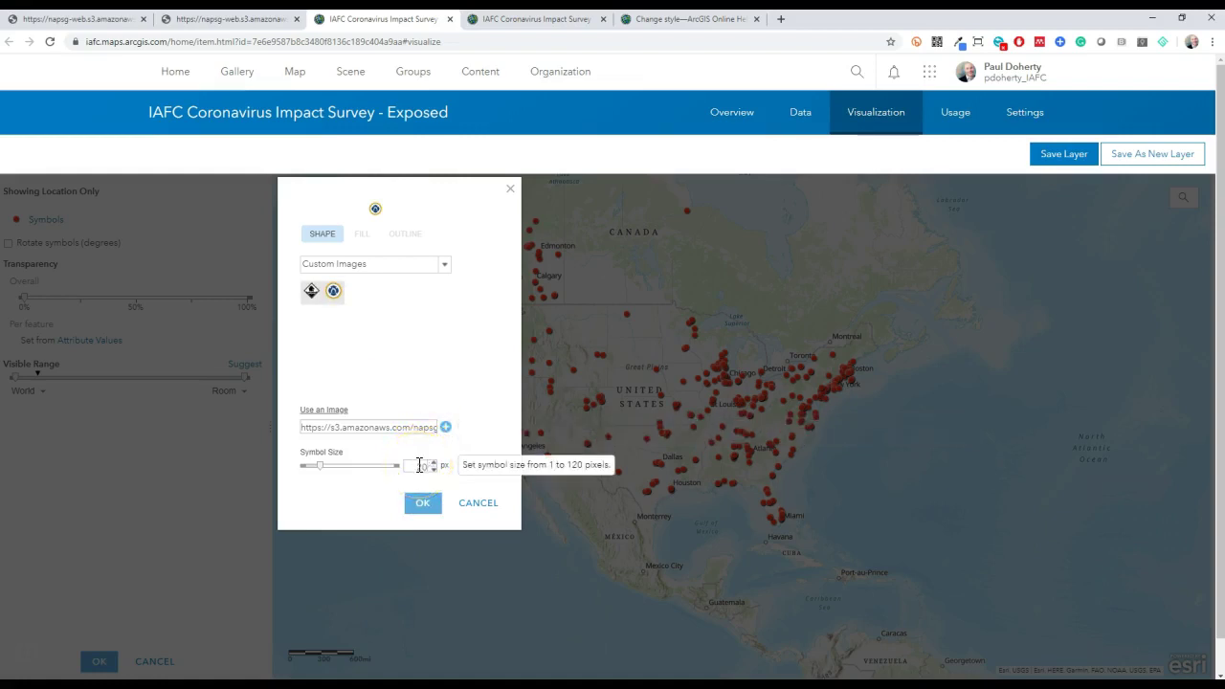
{"action": "double_click", "coordinate": [421, 465]}
{"action": "type", "text": "24"}
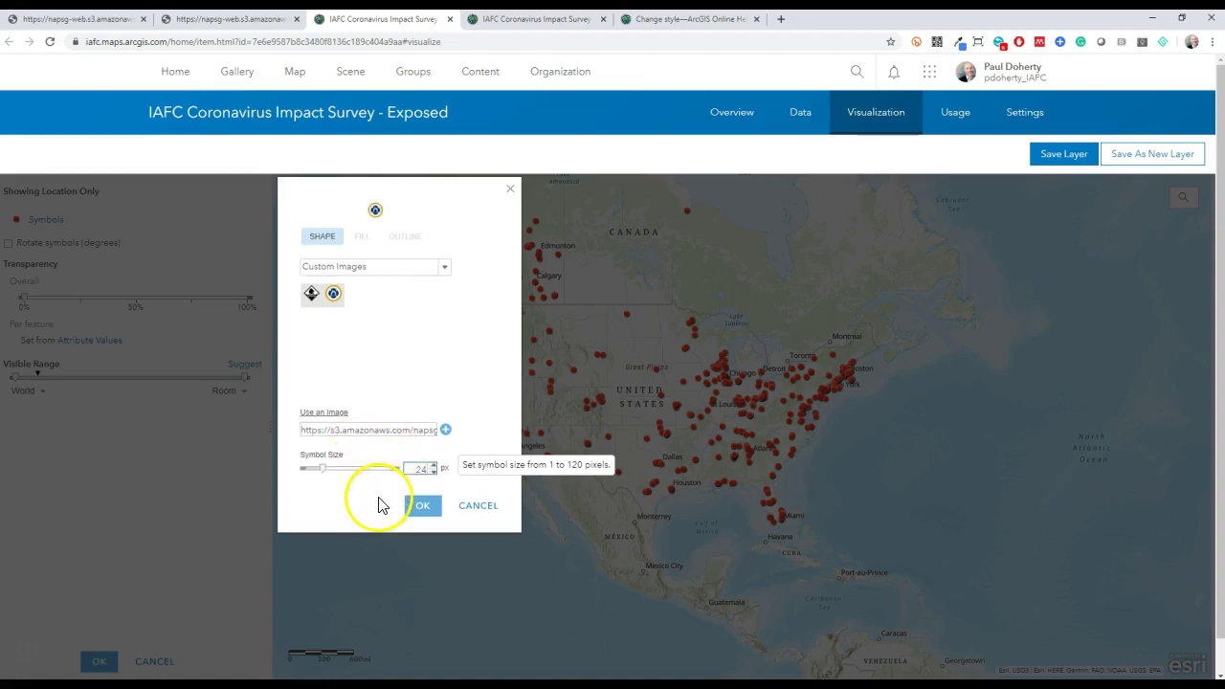
{"action": "left_click", "coordinate": [379, 506]}
{"action": "left_click", "coordinate": [418, 511]}
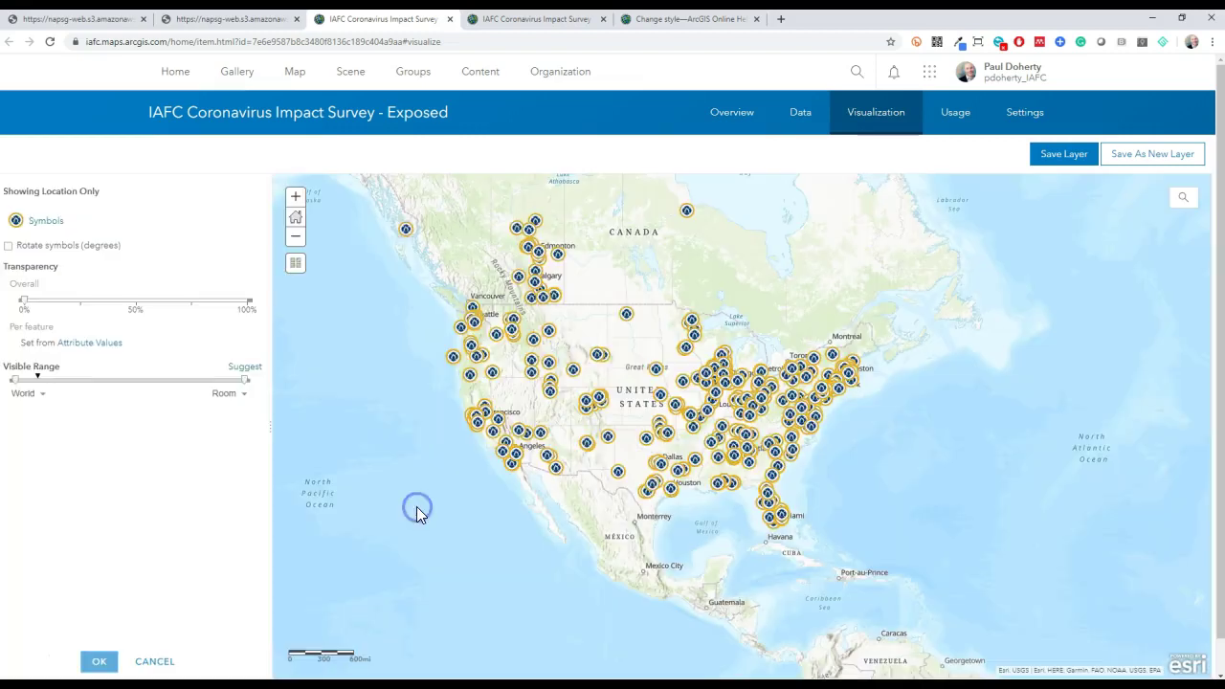
Confirm the style options and Change Style panel, then save the Exposed layer.
{"action": "left_click", "coordinate": [101, 663]}
{"action": "left_click", "coordinate": [101, 663]}
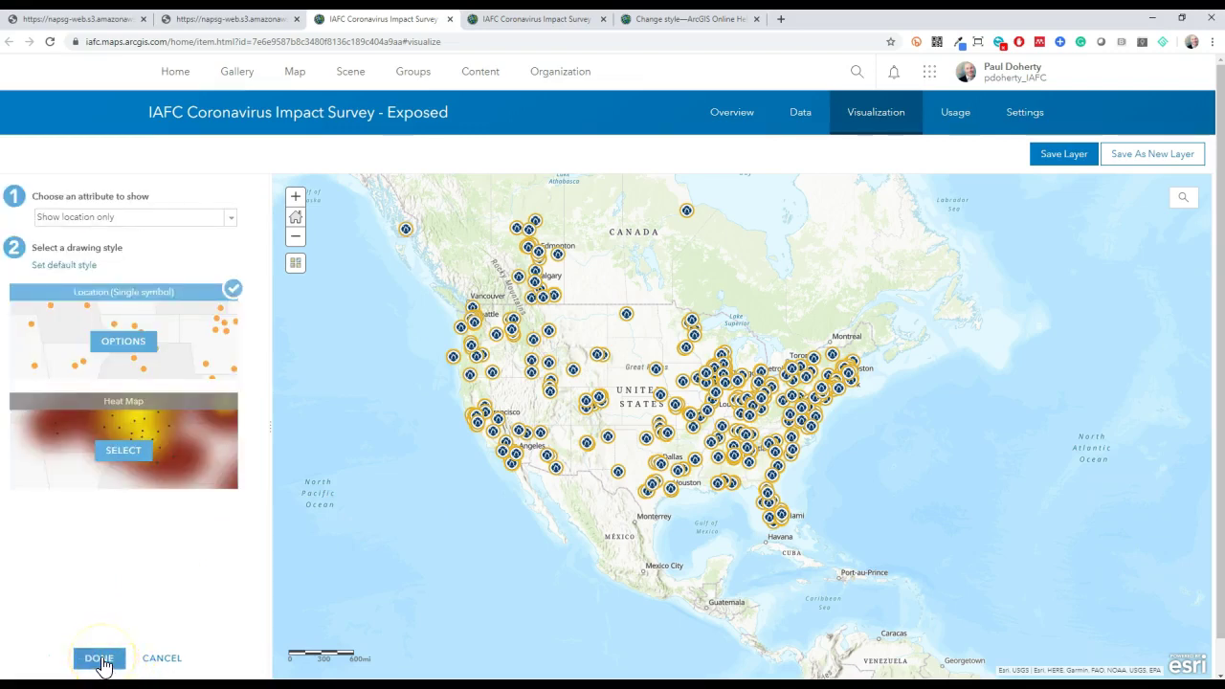
{"action": "left_click", "coordinate": [102, 662]}
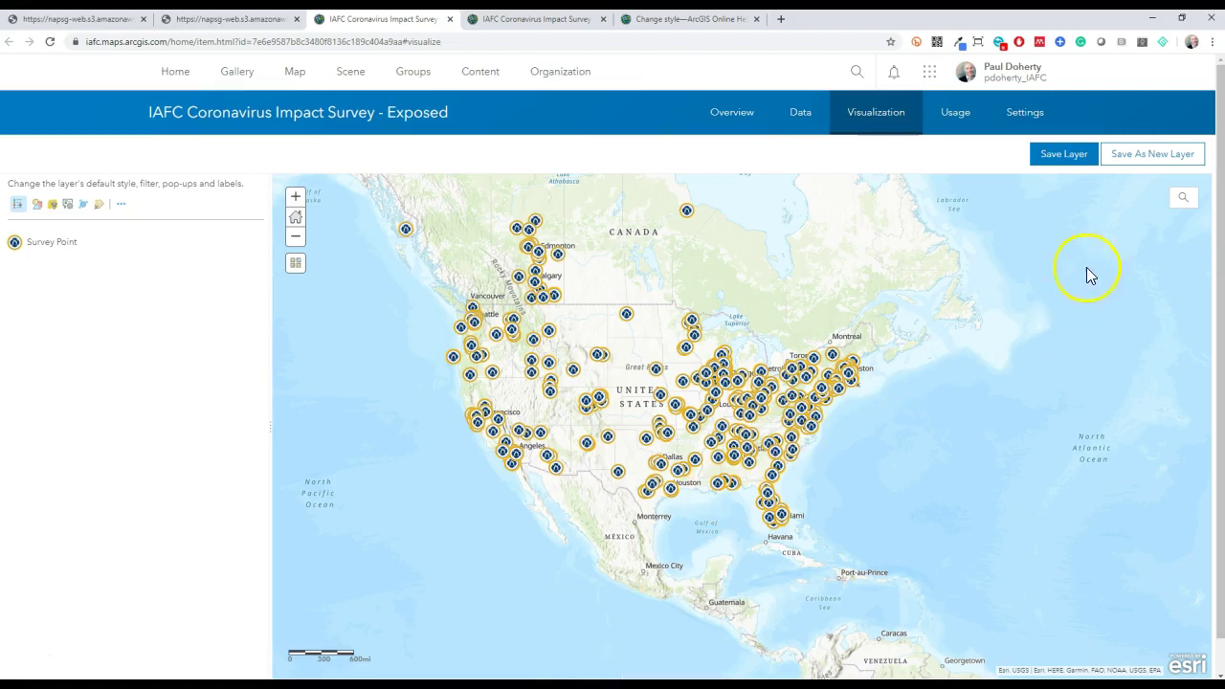
{"action": "left_click", "coordinate": [1068, 163]}
Show the IAFC Coronavirus Impact Survey - Positive layer's Visualization map.
{"action": "left_click", "coordinate": [501, 23]}
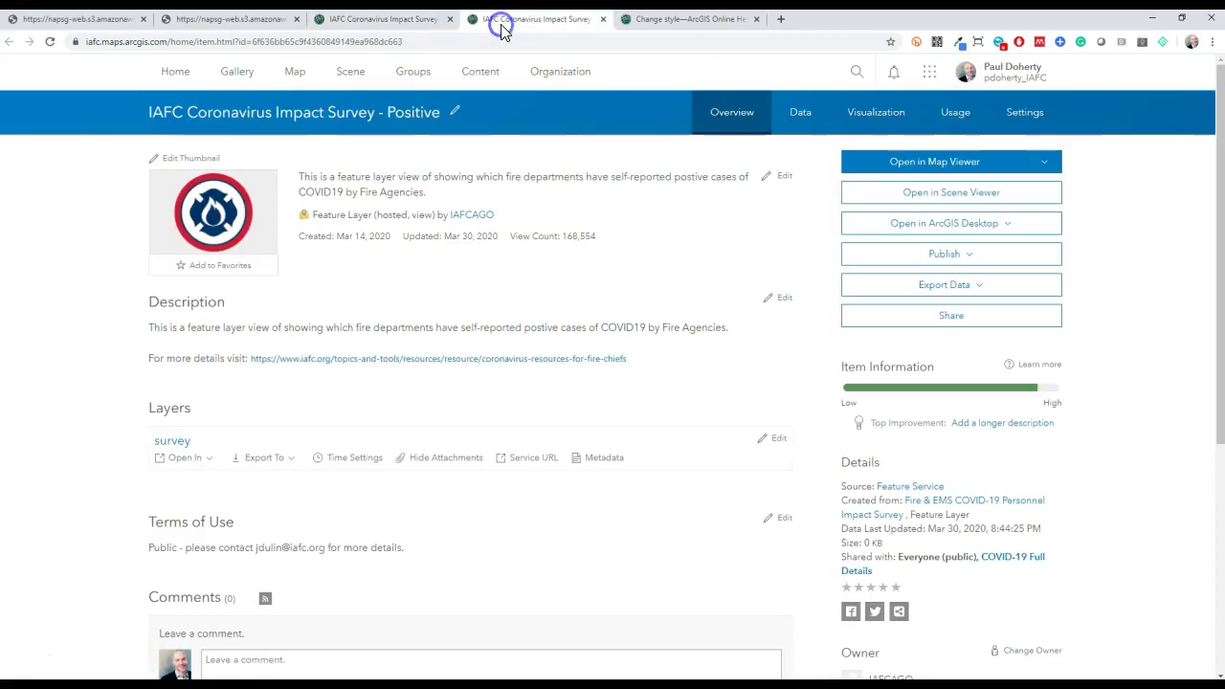
{"action": "left_click", "coordinate": [866, 115]}
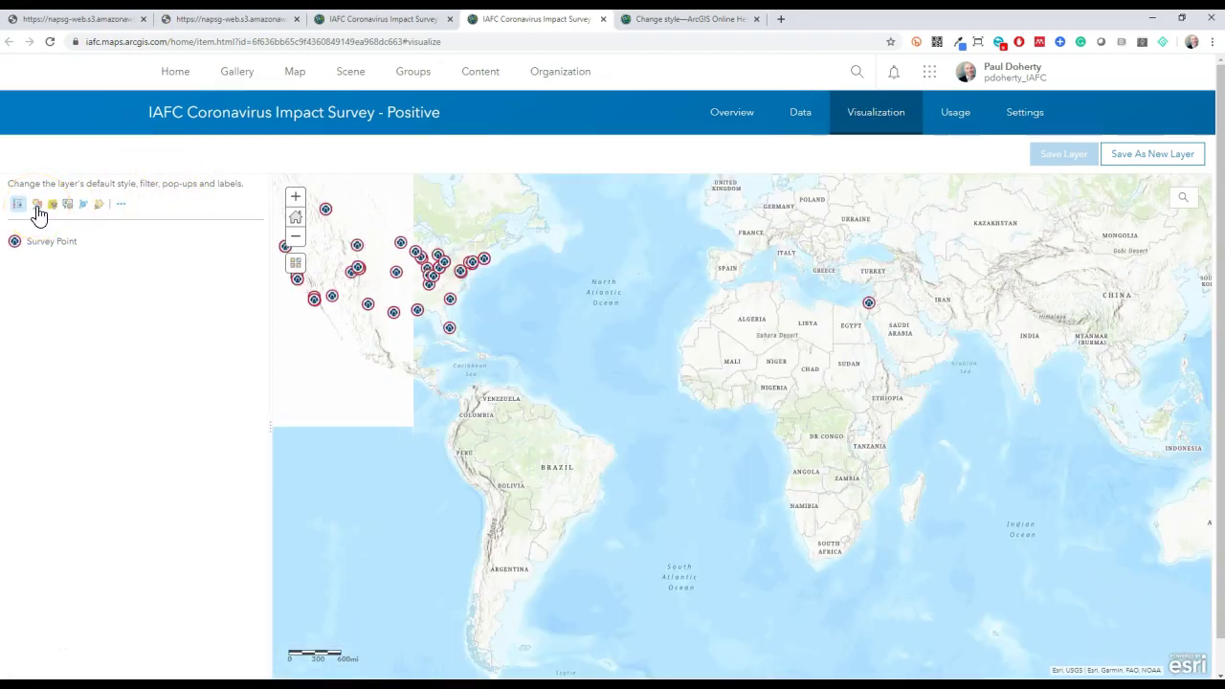
Read the ArcGIS Online Change style workflow steps, then return to the NAPSG Lifeline icon list.
{"action": "left_click", "coordinate": [659, 21]}
{"action": "scroll", "coordinate": [779, 370], "scroll_direction": "down", "scroll_amount": 3}
{"action": "scroll", "coordinate": [800, 371], "scroll_direction": "down", "scroll_amount": 5}
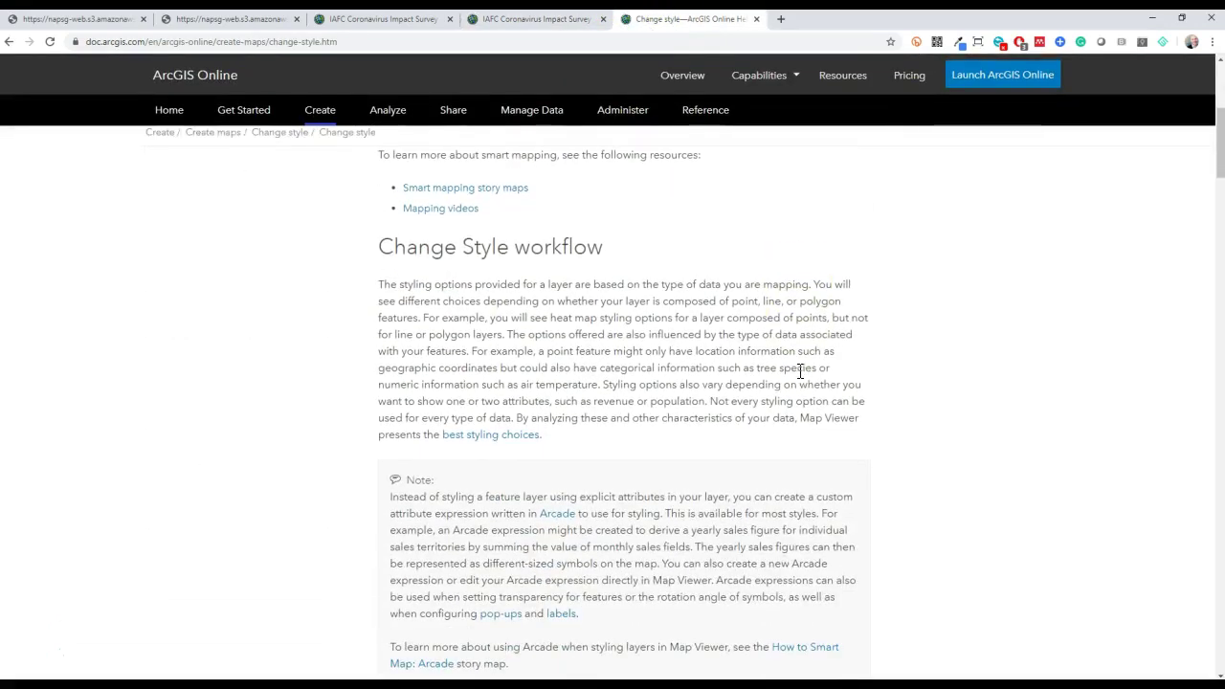
{"action": "scroll", "coordinate": [800, 371], "scroll_direction": "down", "scroll_amount": 4}
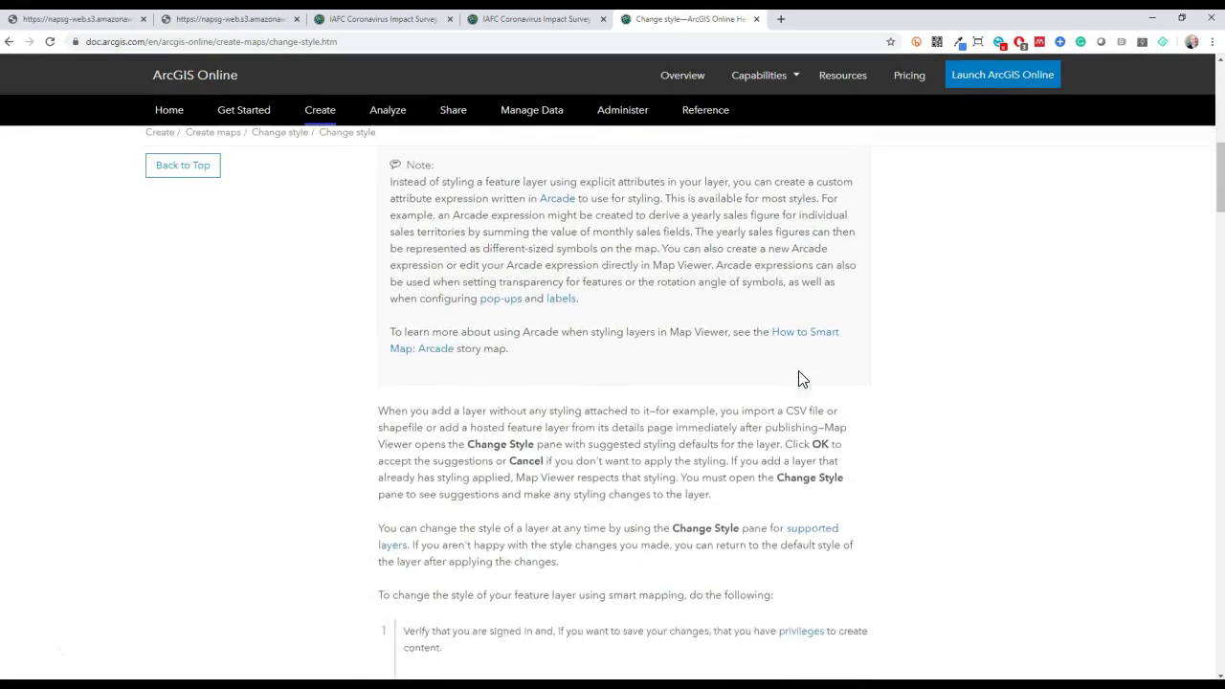
{"action": "scroll", "coordinate": [800, 372], "scroll_direction": "down", "scroll_amount": 5}
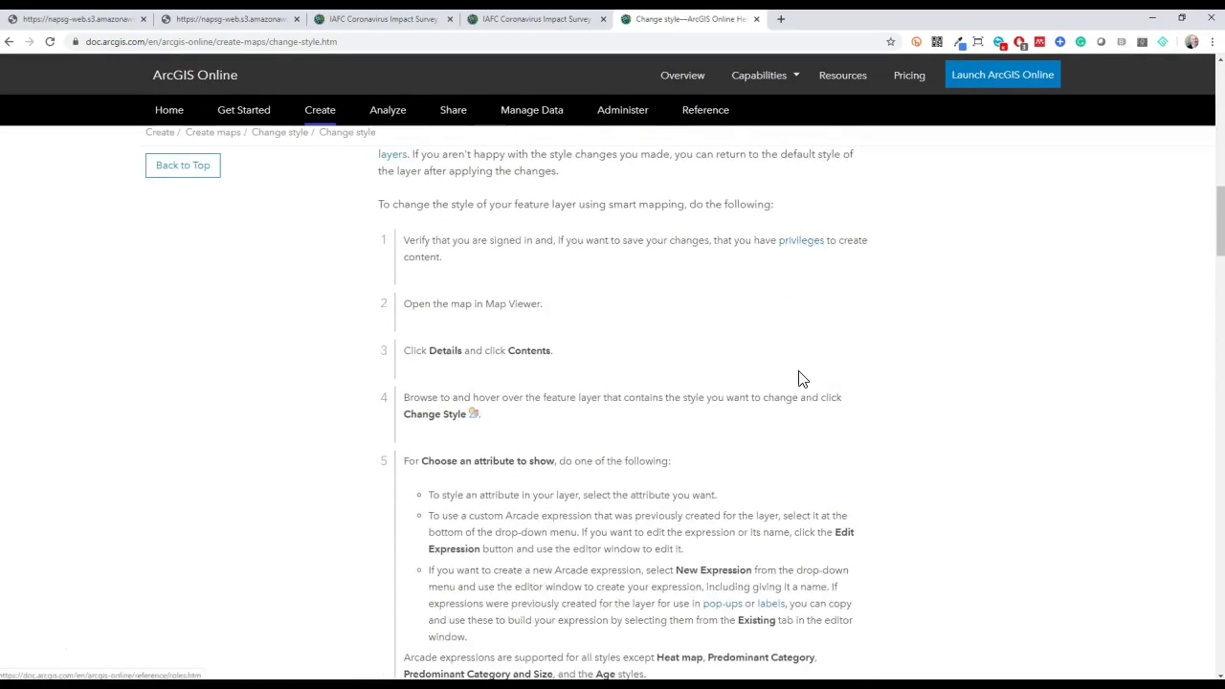
{"action": "scroll", "coordinate": [801, 379], "scroll_direction": "down", "scroll_amount": 2}
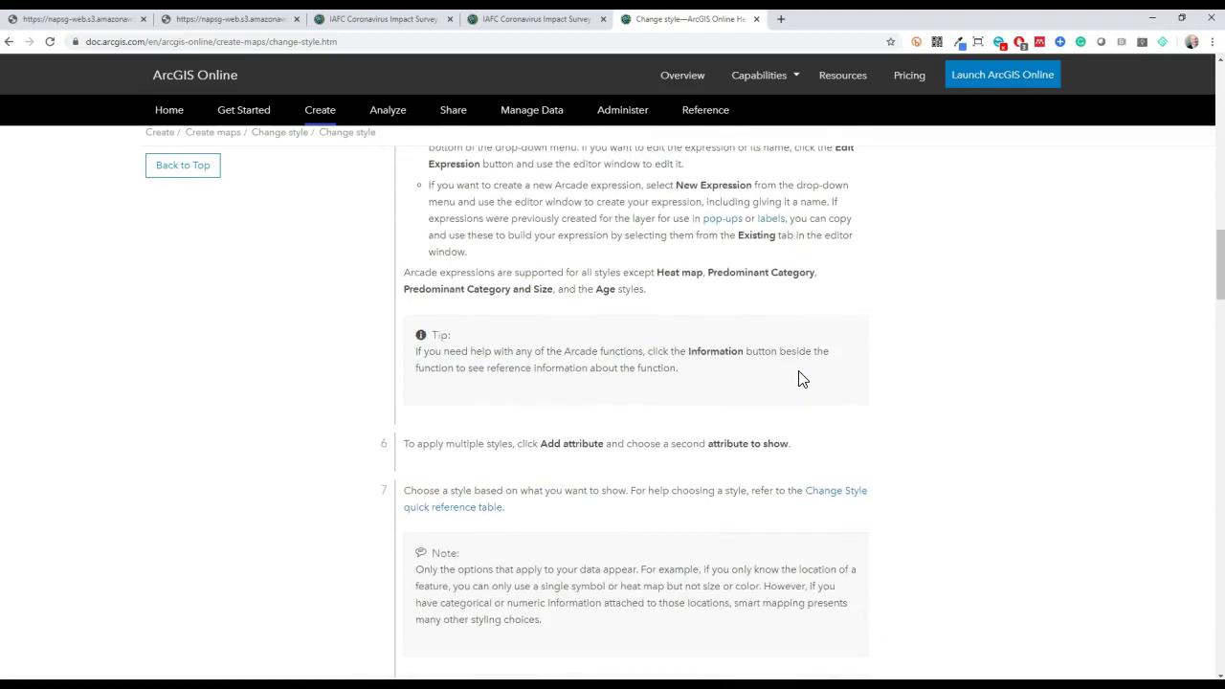
{"action": "scroll", "coordinate": [802, 379], "scroll_direction": "down", "scroll_amount": 4}
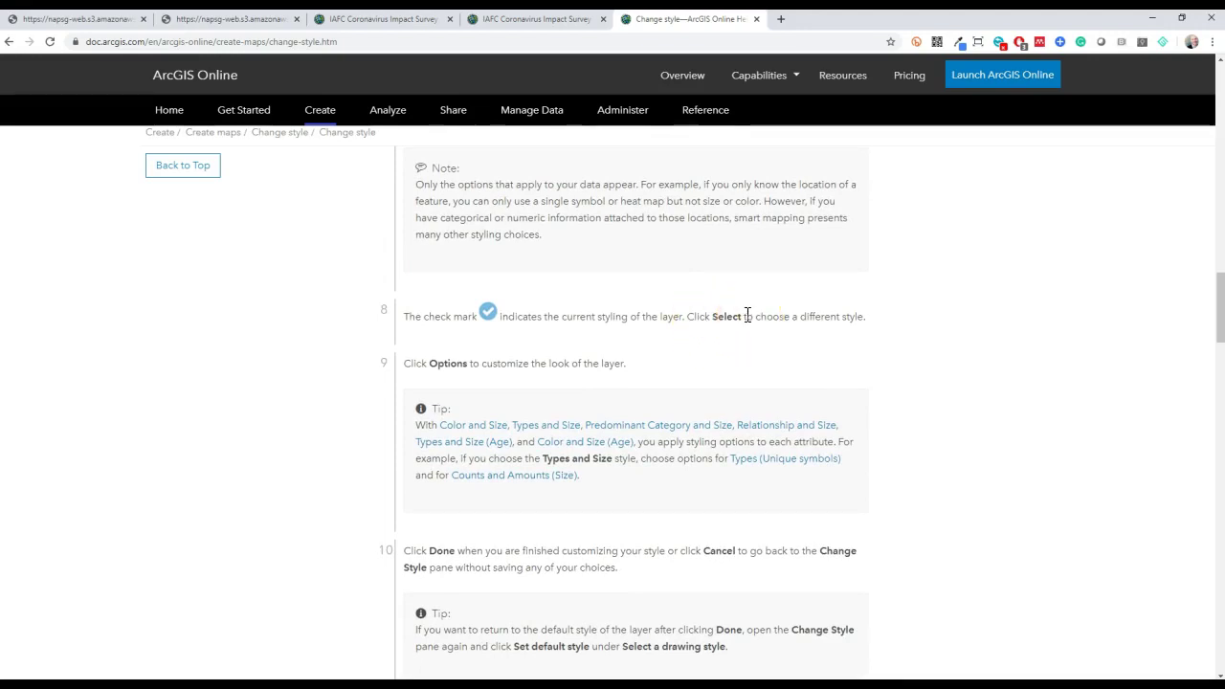
{"action": "left_click", "coordinate": [114, 19]}
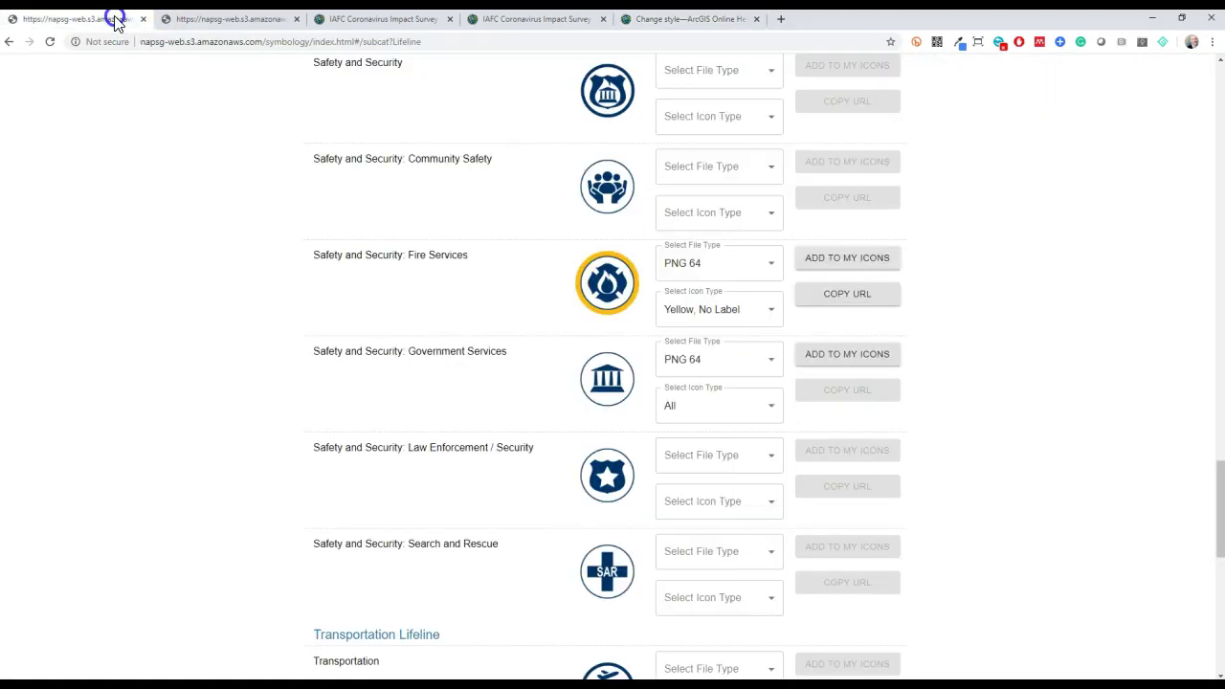
Return to the NAPSG Symbol Library page showing its guideline documents and technical resources.
{"action": "left_click", "coordinate": [10, 42]}
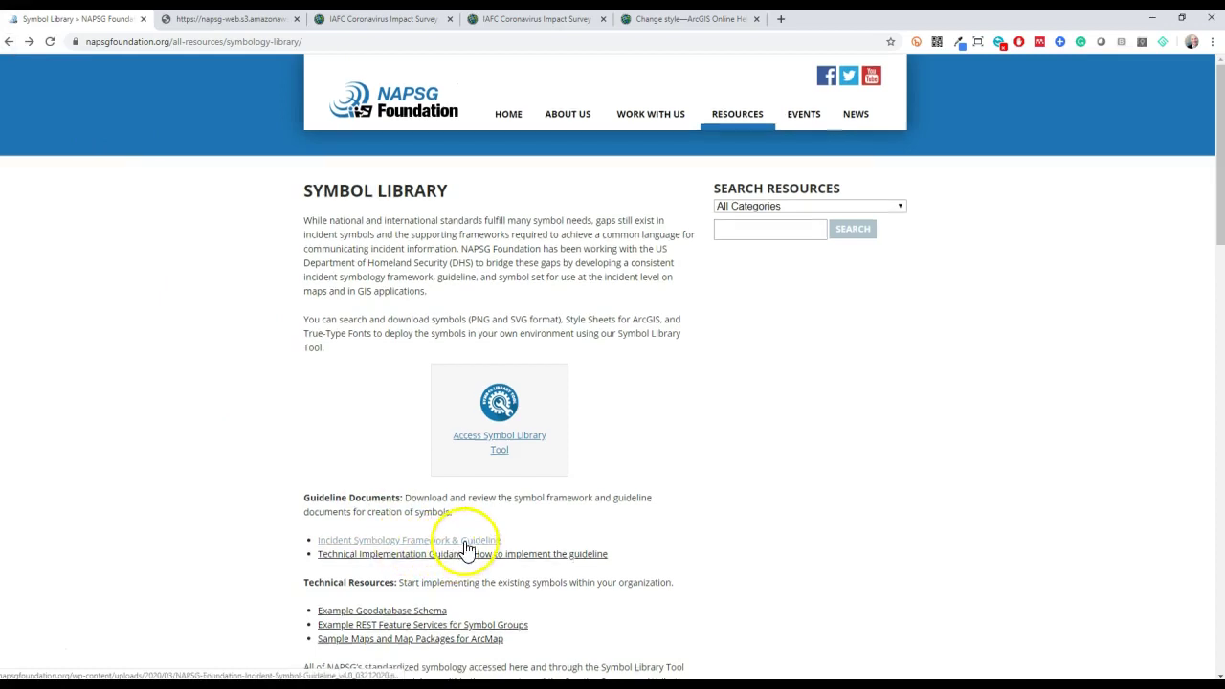
{"action": "scroll", "coordinate": [461, 550], "scroll_direction": "down", "scroll_amount": 1}
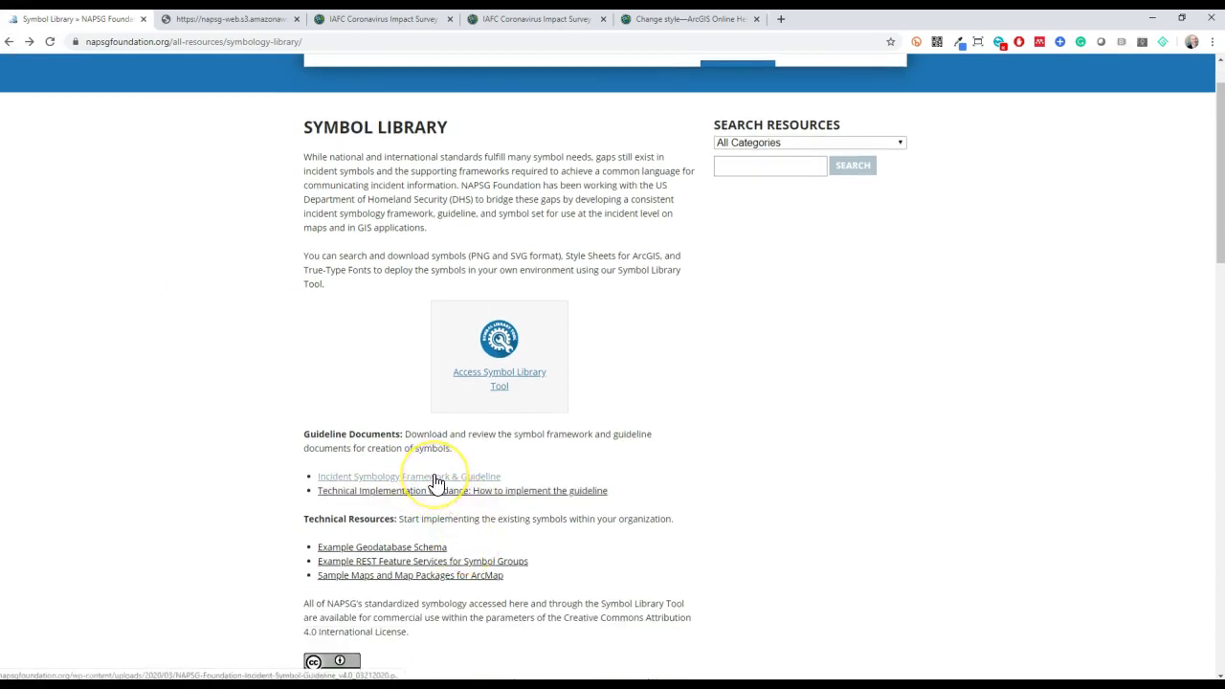